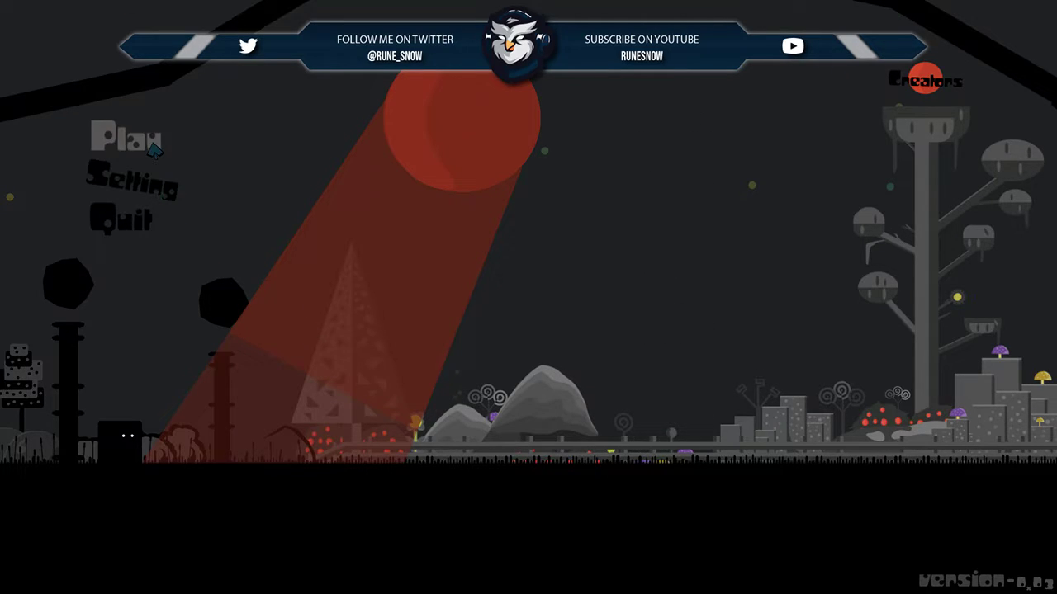
- Try to start a new game from the Chucky title screen
{"action": "left_click", "coordinate": [135, 148]}
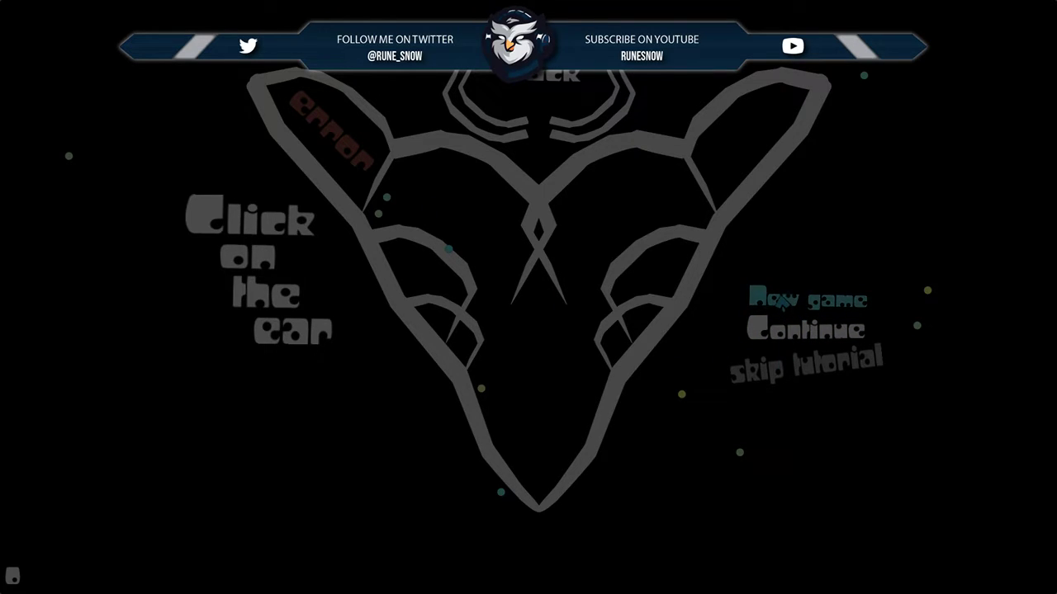
- Start the tutorial level and hop the cube onto the spiky block
{"action": "left_click", "coordinate": [807, 300]}
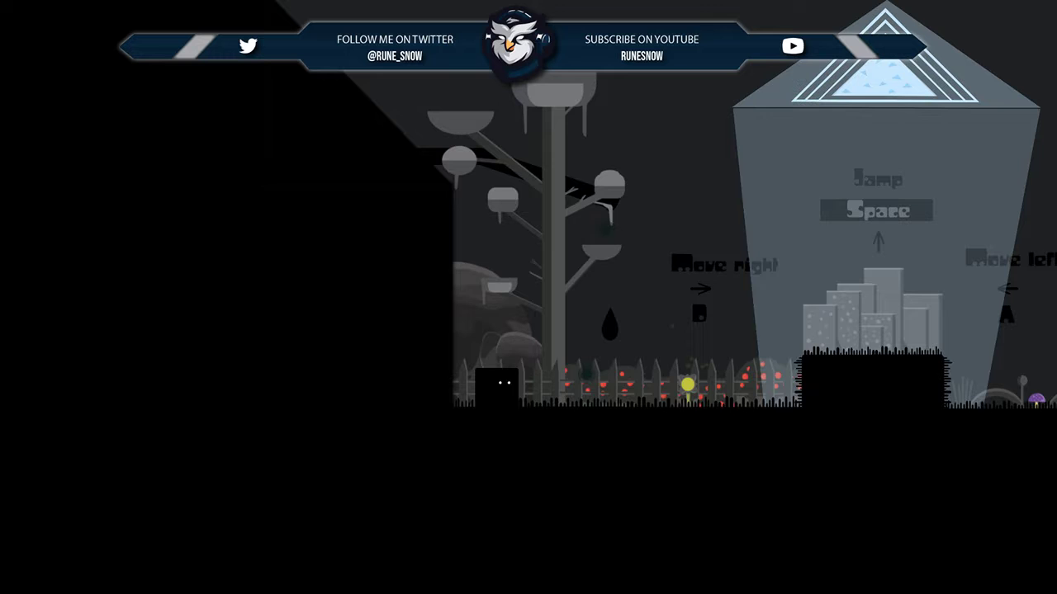
{"action": "key", "text": "d"}
{"action": "key", "text": "space"}
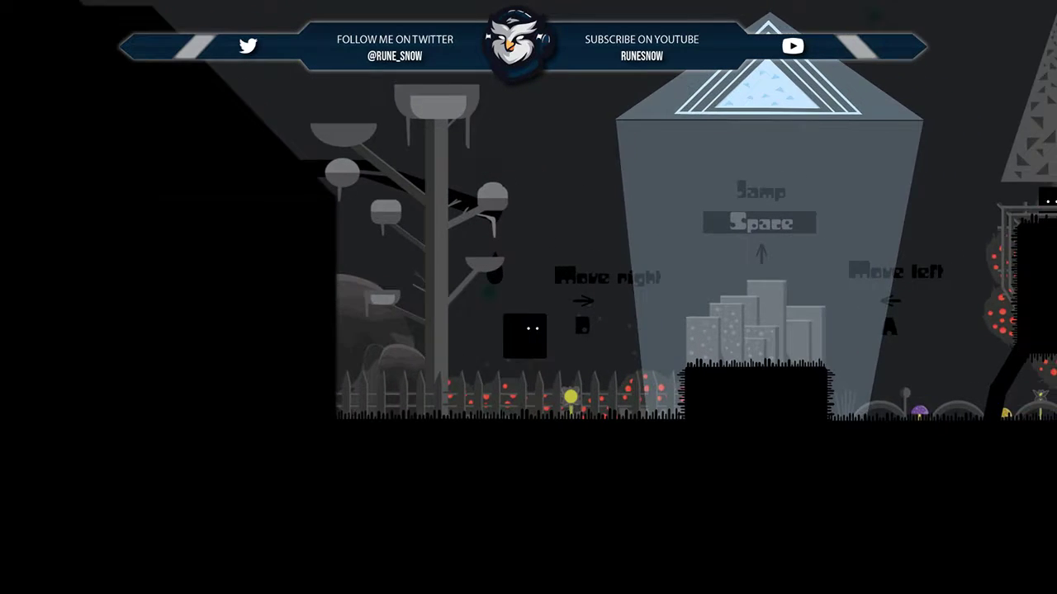
{"action": "key", "text": "d"}
{"action": "key", "text": "space"}
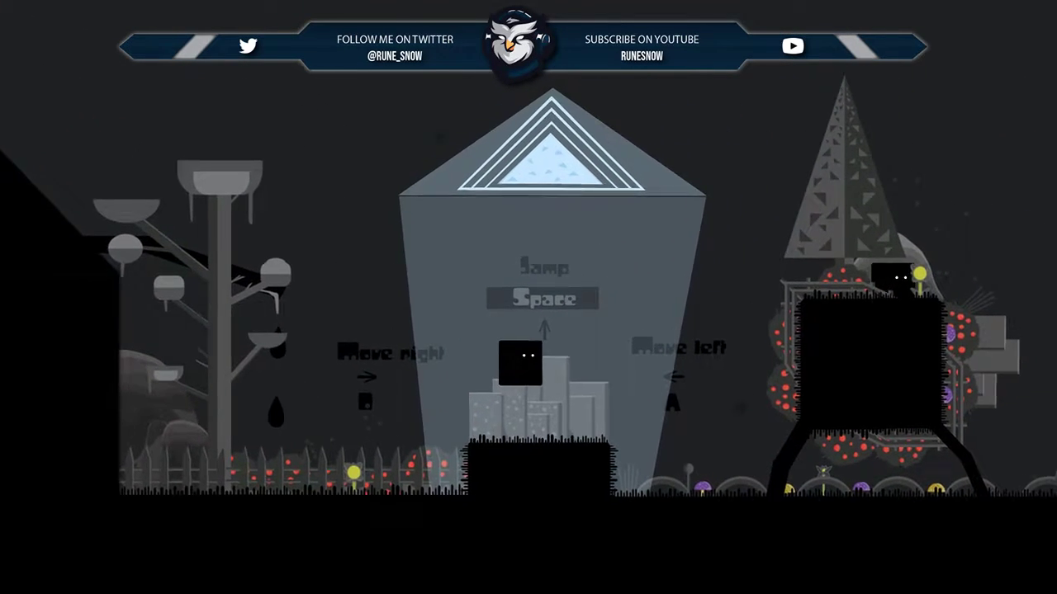
{"action": "key", "text": "space"}
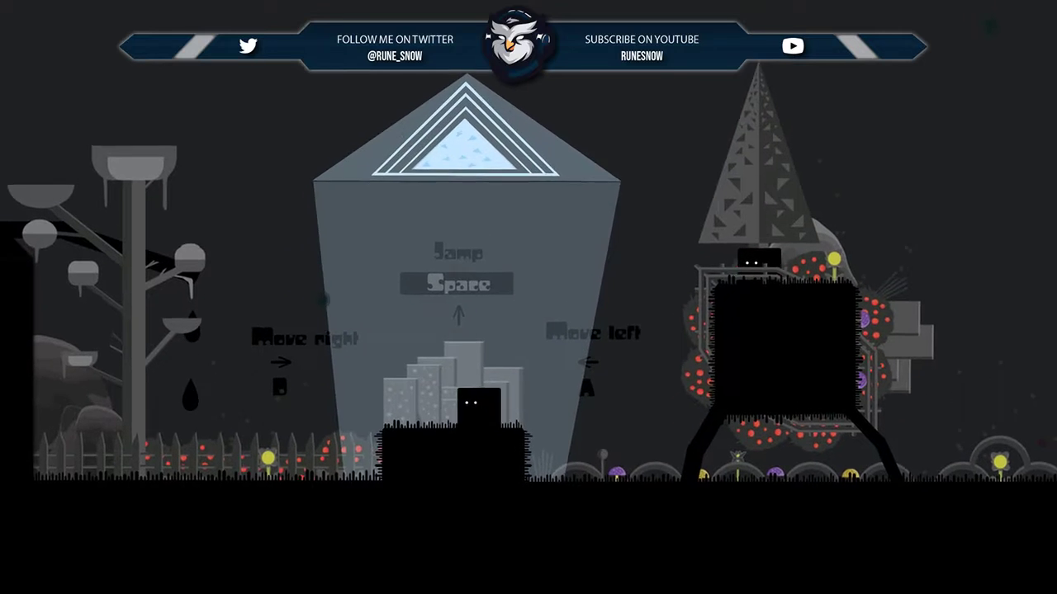
{"action": "key", "text": "space"}
- Run right past the big spiky block, fence and rocks onto the small step
{"action": "key", "text": "d"}
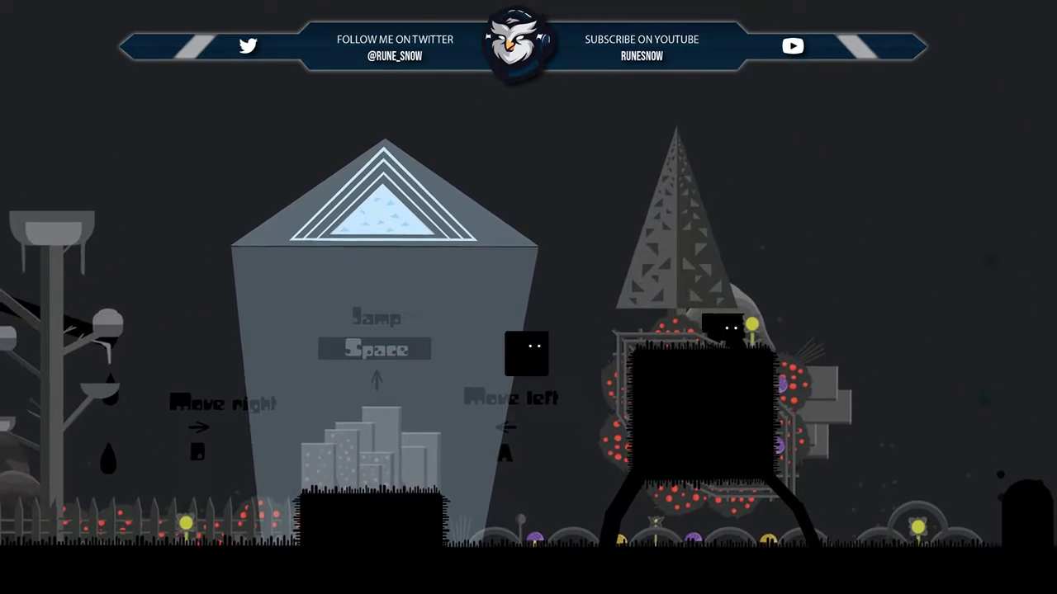
{"action": "key", "text": "d"}
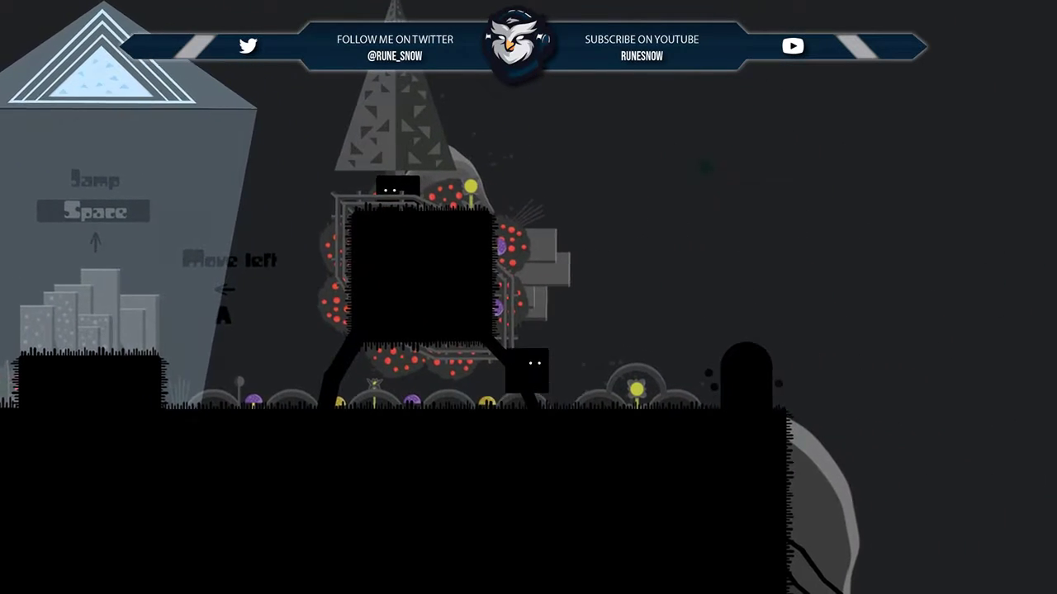
{"action": "key", "text": "d"}
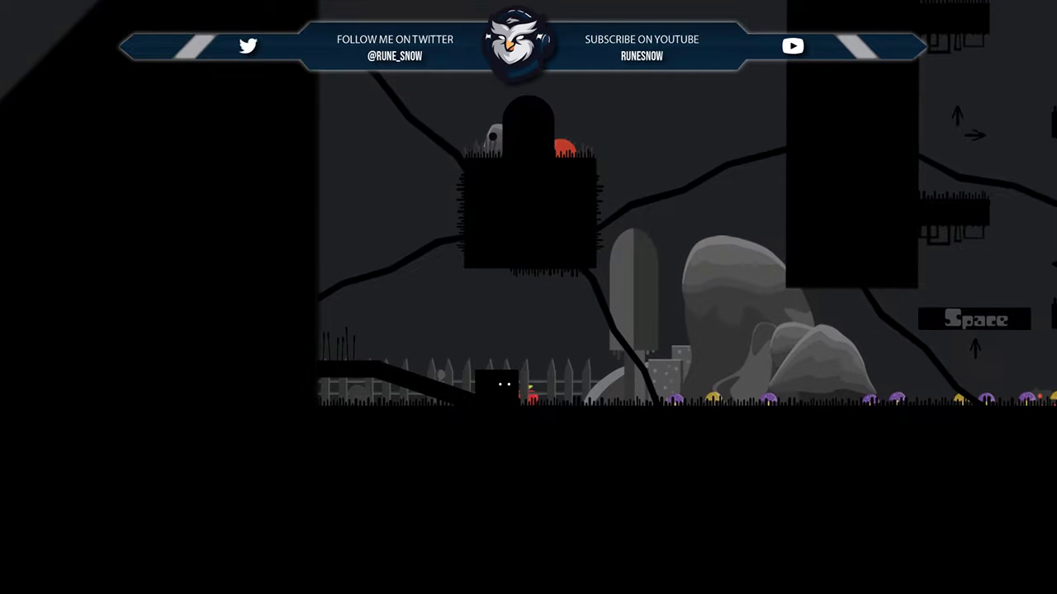
{"action": "key", "text": "d"}
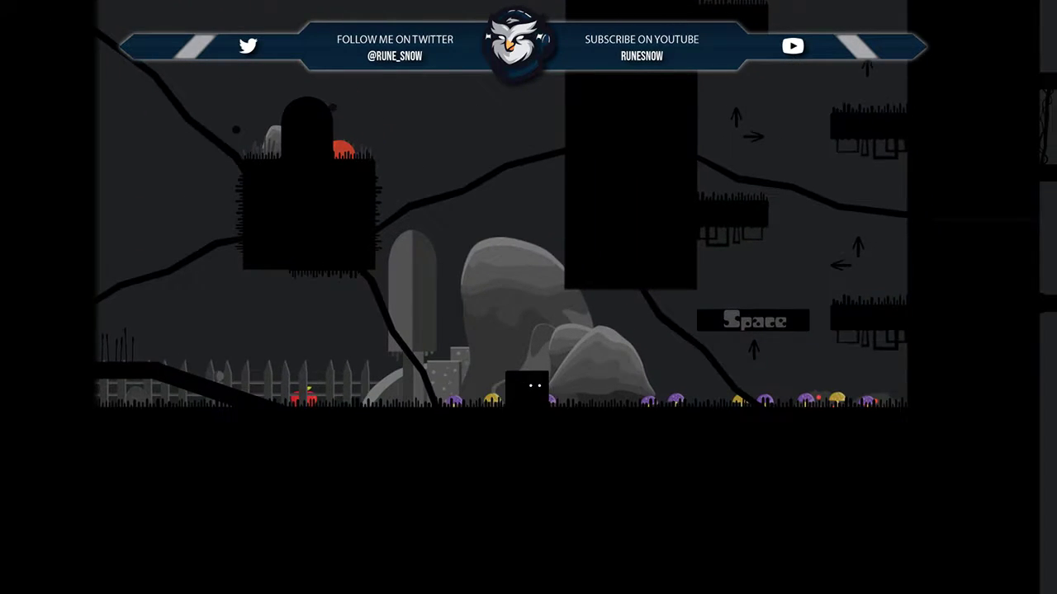
{"action": "key", "text": "d"}
{"action": "key", "text": "space"}
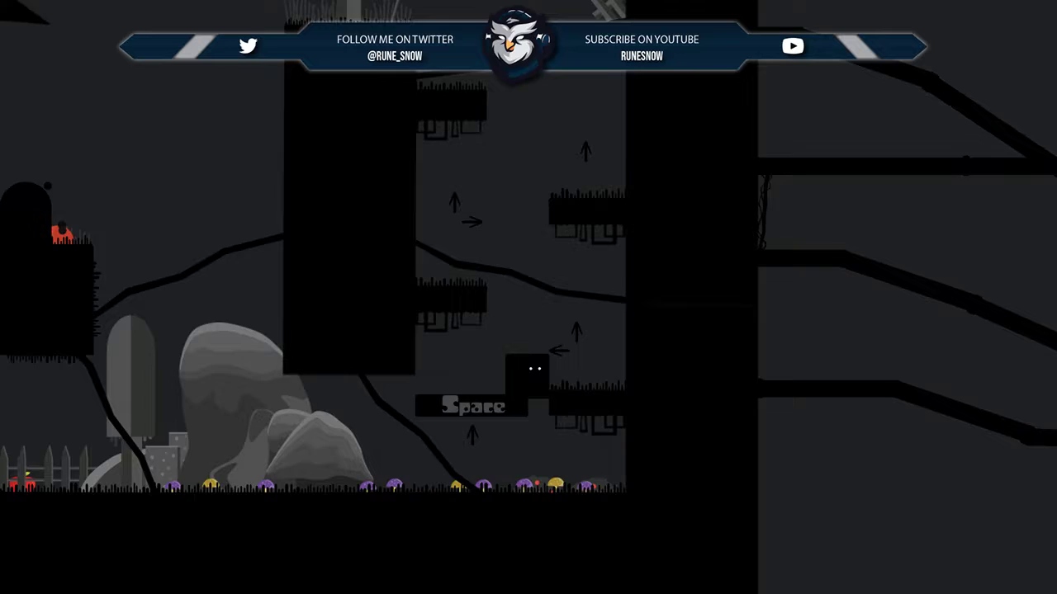
- Climb the higher ledges to the tall pillar and leap left toward its grassy top
{"action": "key", "text": "d"}
{"action": "key", "text": "space"}
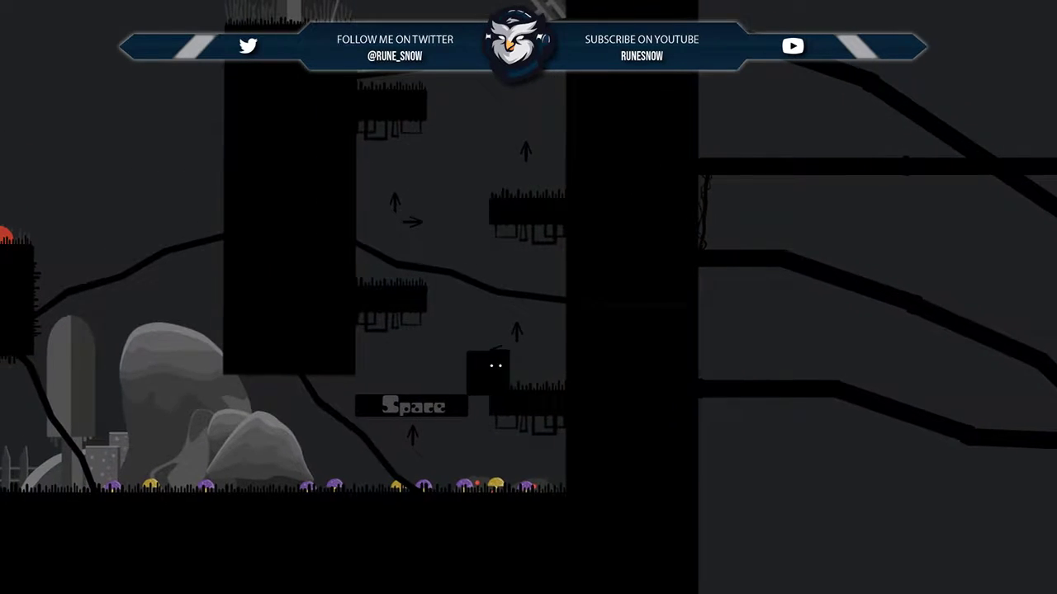
{"action": "key", "text": "space"}
{"action": "key", "text": "space"}
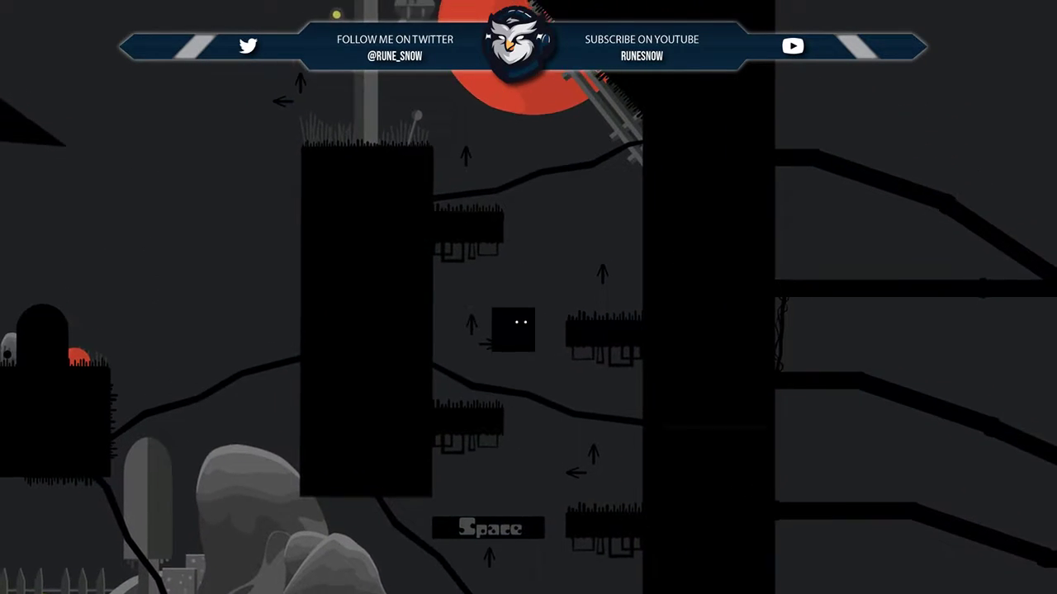
{"action": "key", "text": "space"}
{"action": "key", "text": "a"}
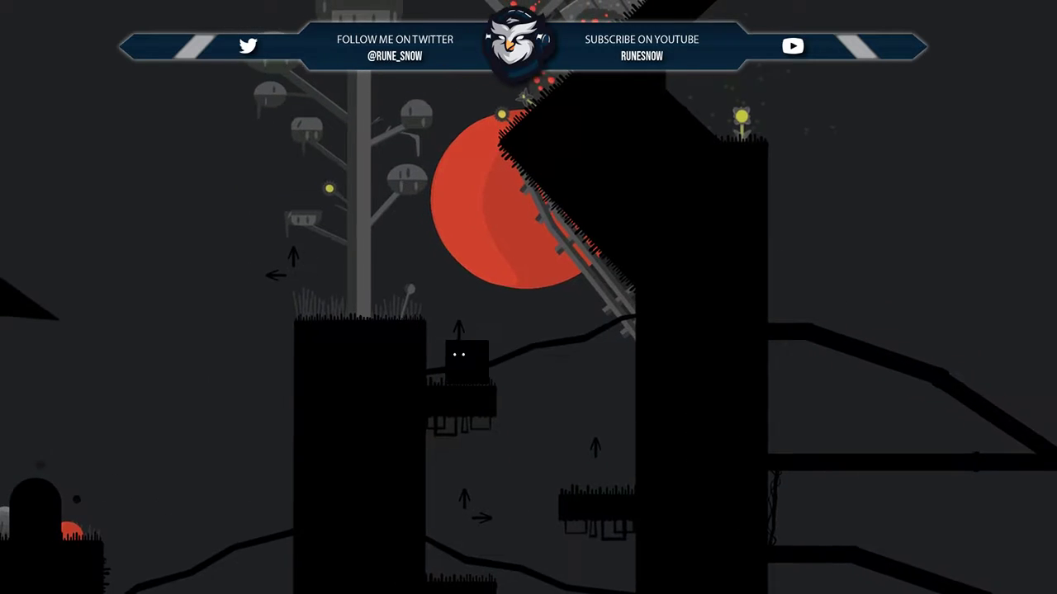
{"action": "key", "text": "space"}
{"action": "key", "text": "a"}
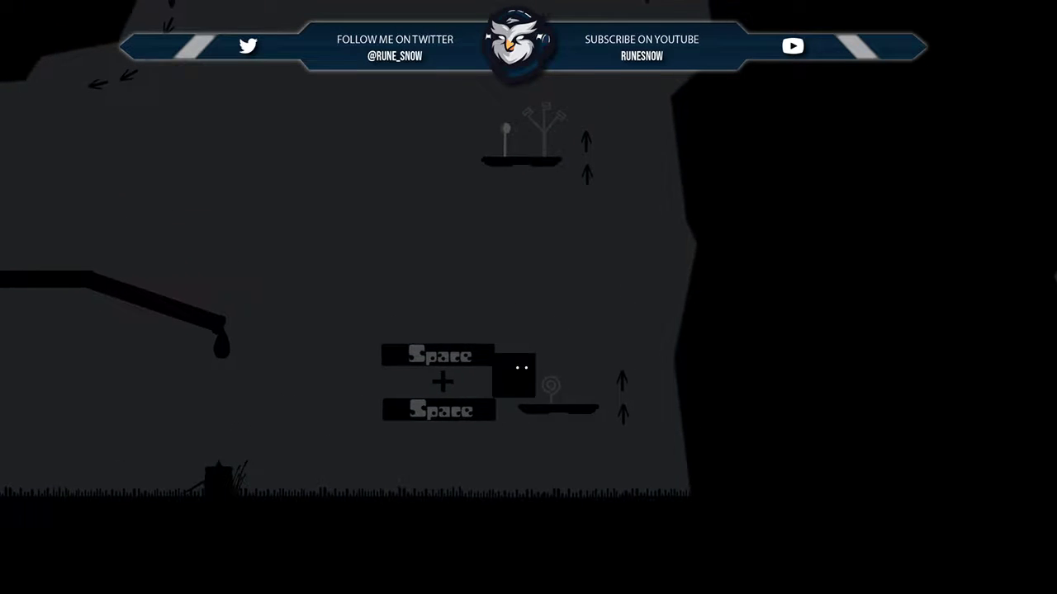
- Double-jump repeatedly from the small flower platform
{"action": "key", "text": "space"}
{"action": "key", "text": "space"}
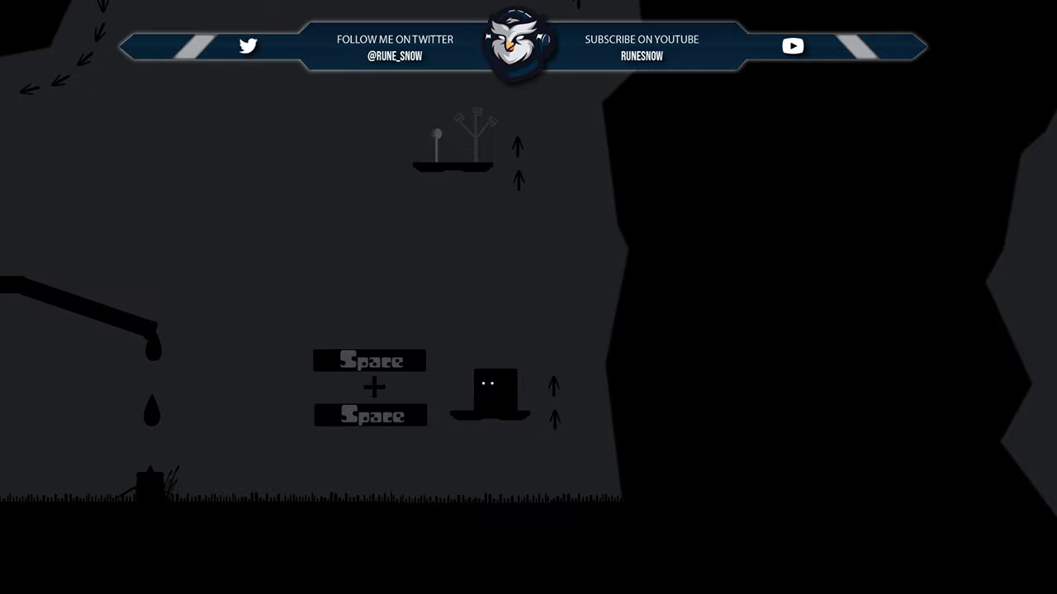
{"action": "key", "text": "space"}
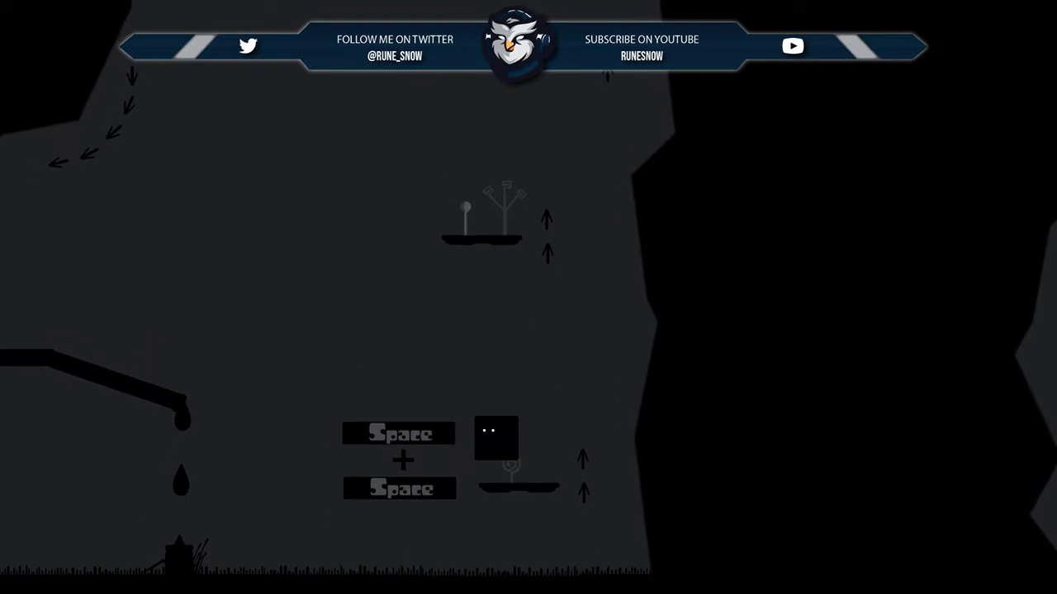
{"action": "key", "text": "space"}
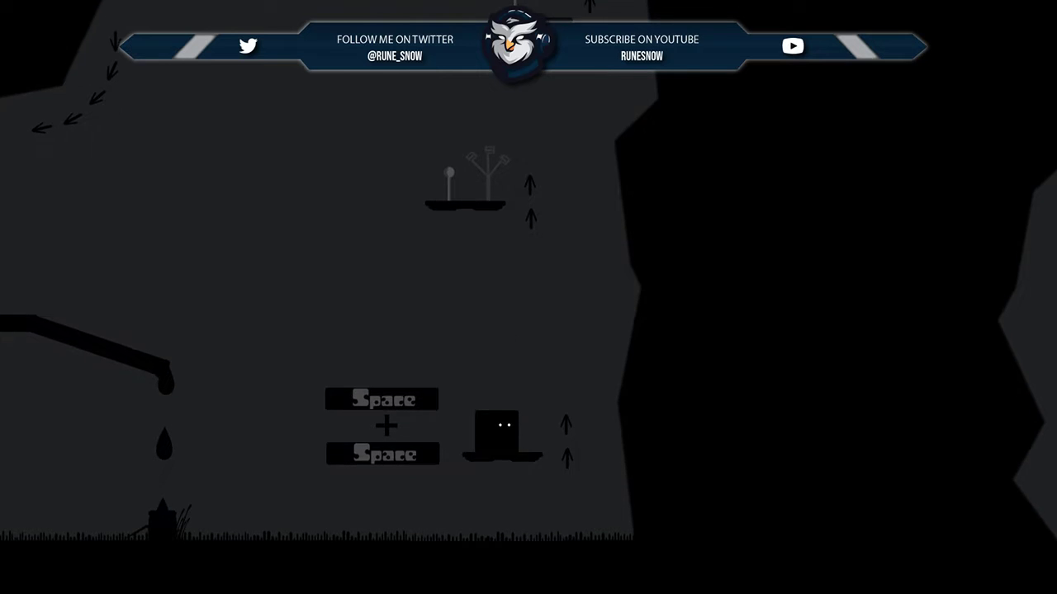
{"action": "key", "text": "space"}
{"action": "key", "text": "space"}
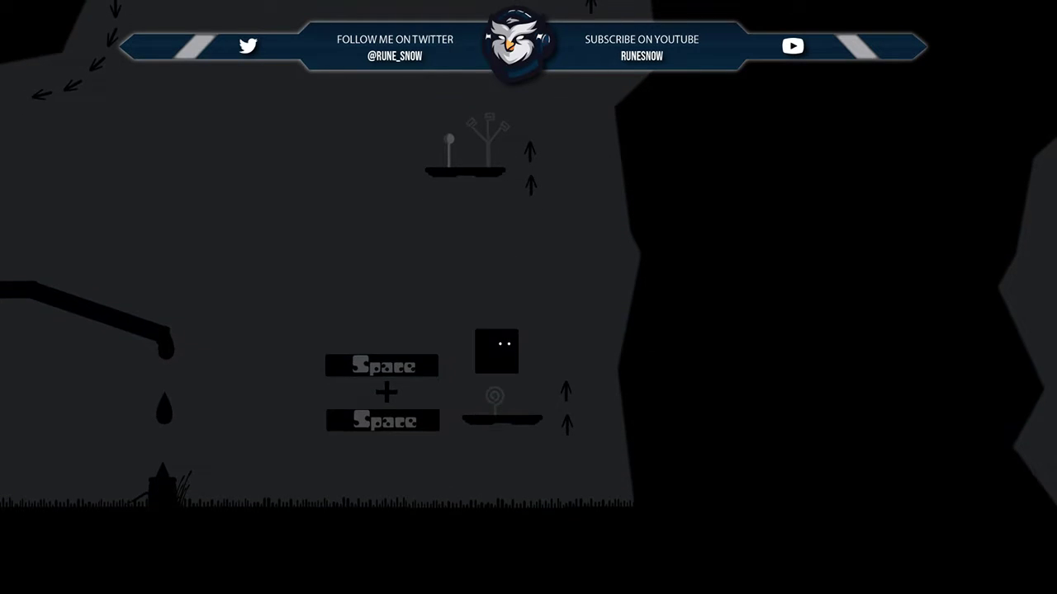
{"action": "key", "text": "space"}
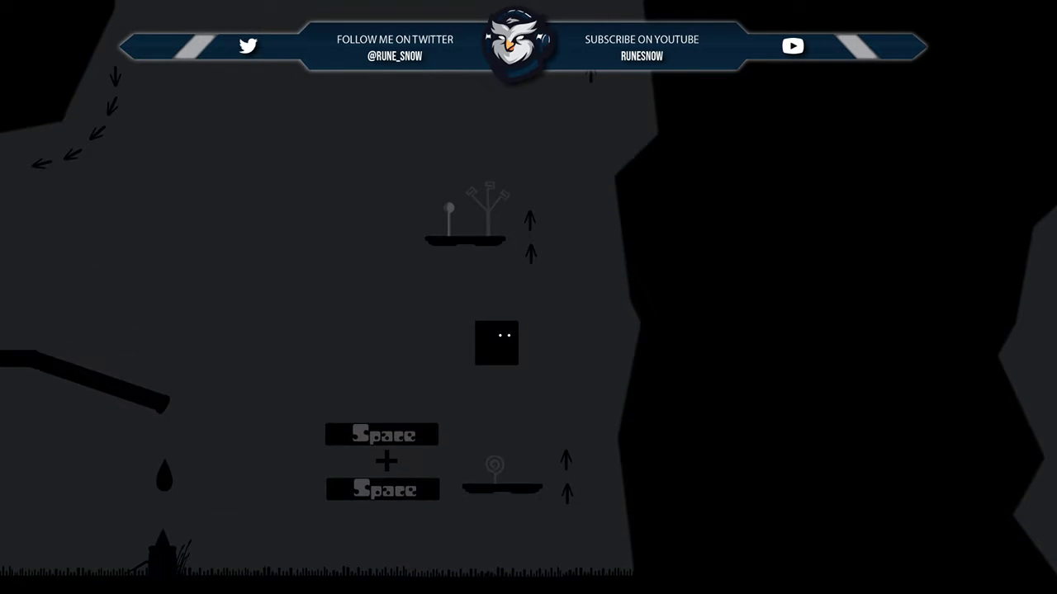
{"action": "key", "text": "space"}
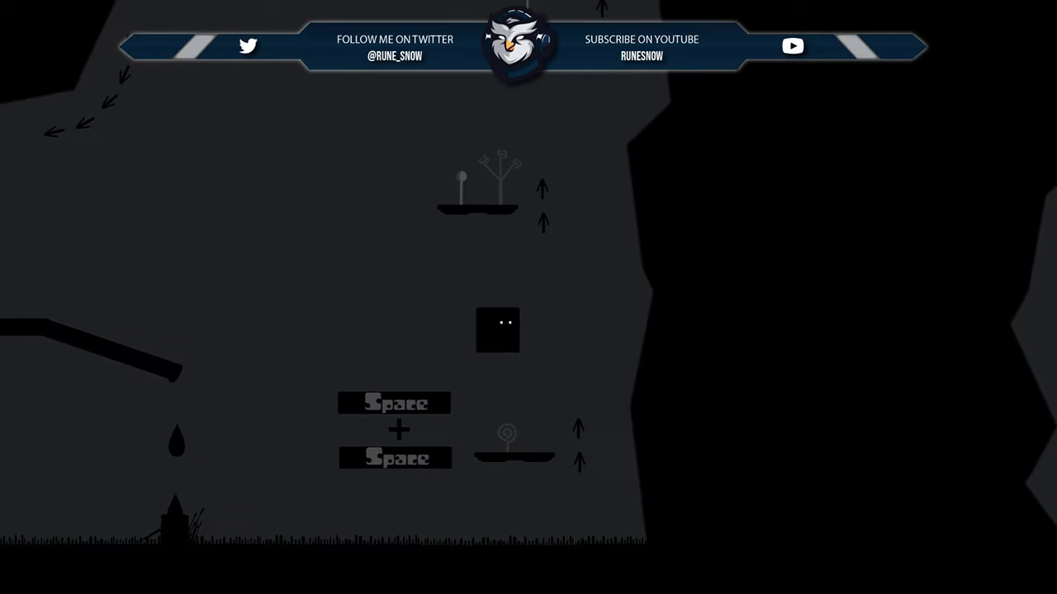
{"action": "key", "text": "space"}
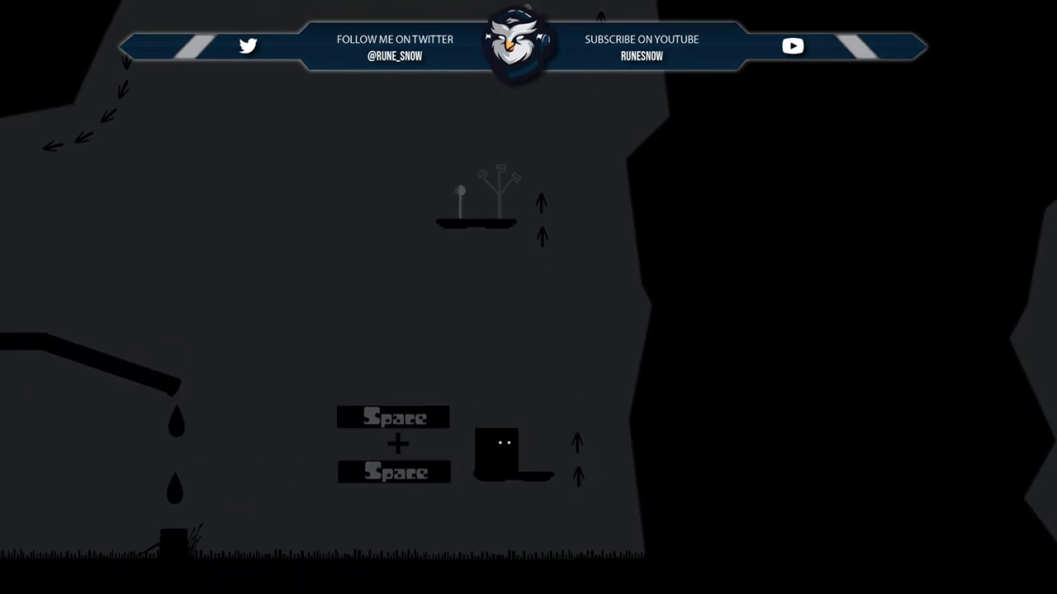
{"action": "key", "text": "space"}
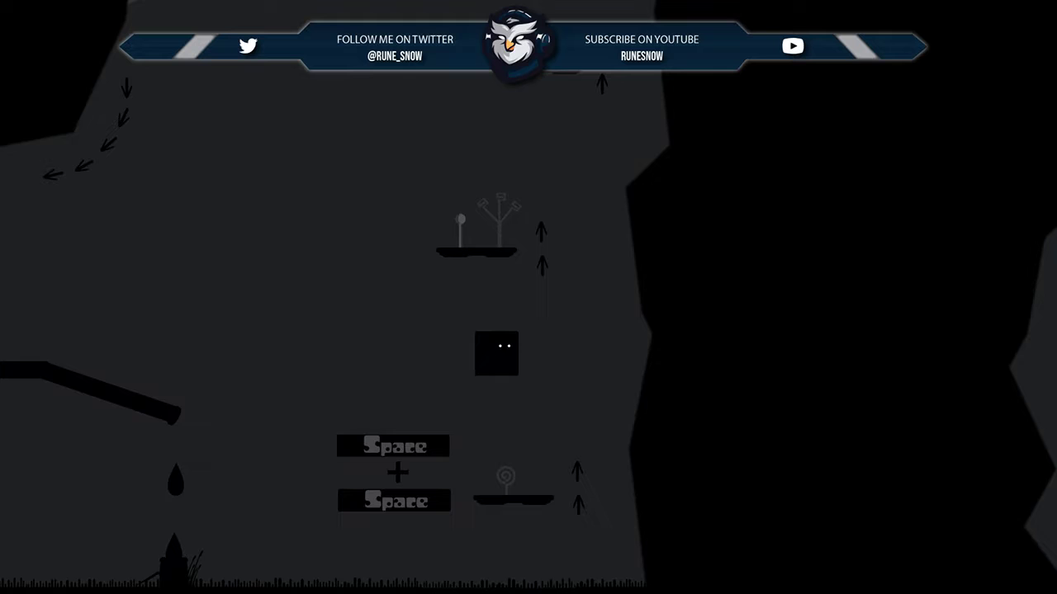
- Drop off the platform and walk left, hopping once, toward the tombstone
{"action": "key", "text": "Left"}
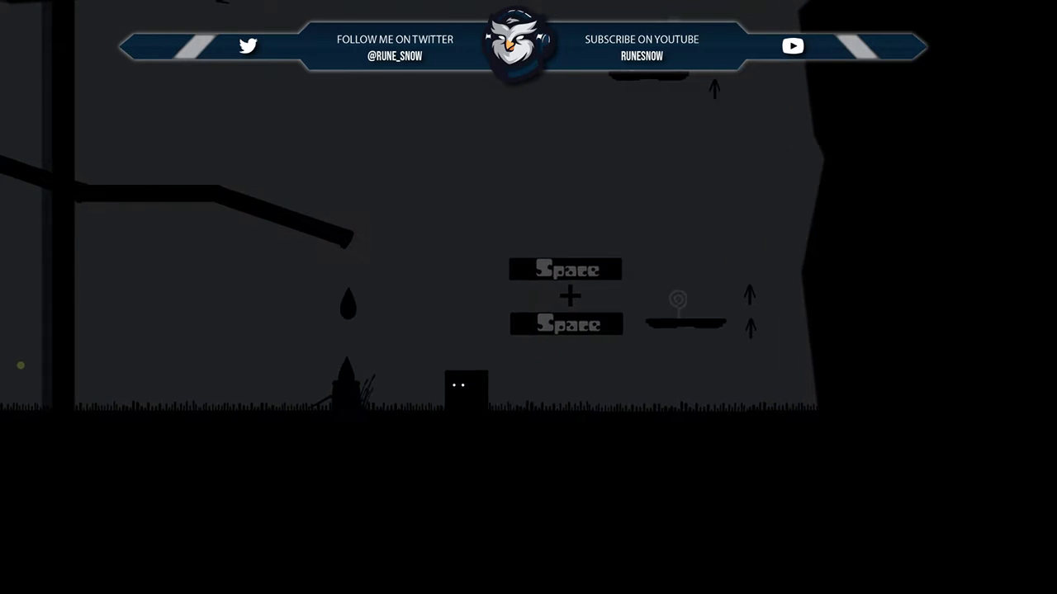
{"action": "key", "text": "Left"}
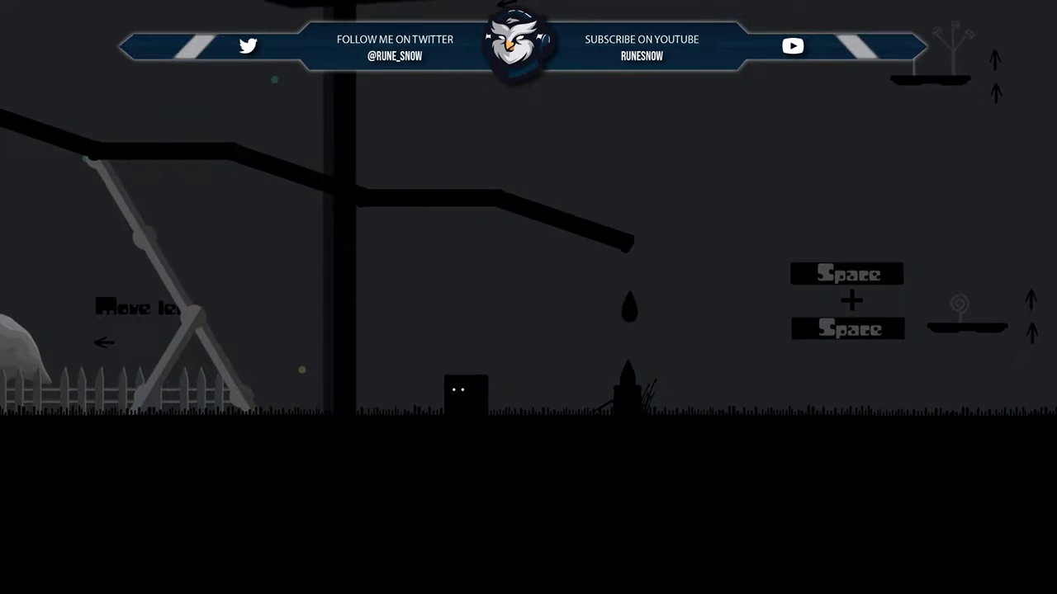
{"action": "key", "text": "Left"}
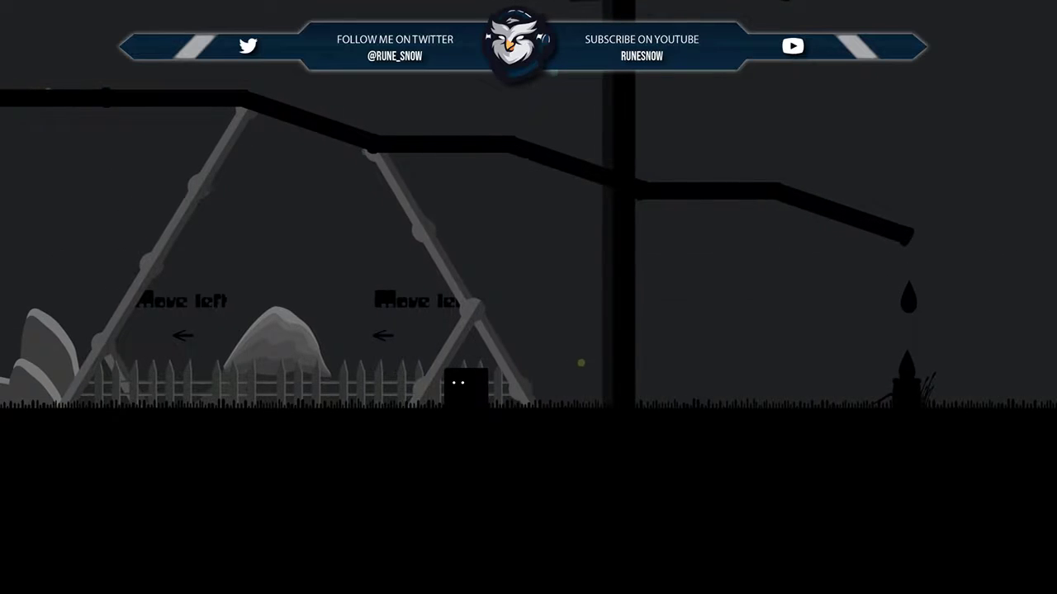
{"action": "key", "text": "Left"}
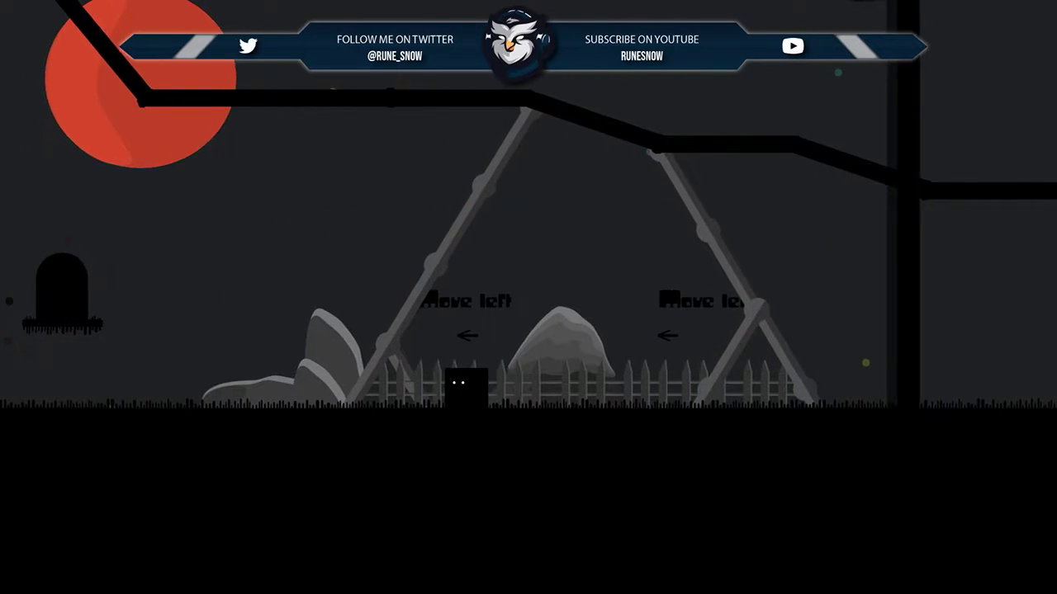
{"action": "key", "text": "Up"}
{"action": "key", "text": "Left"}
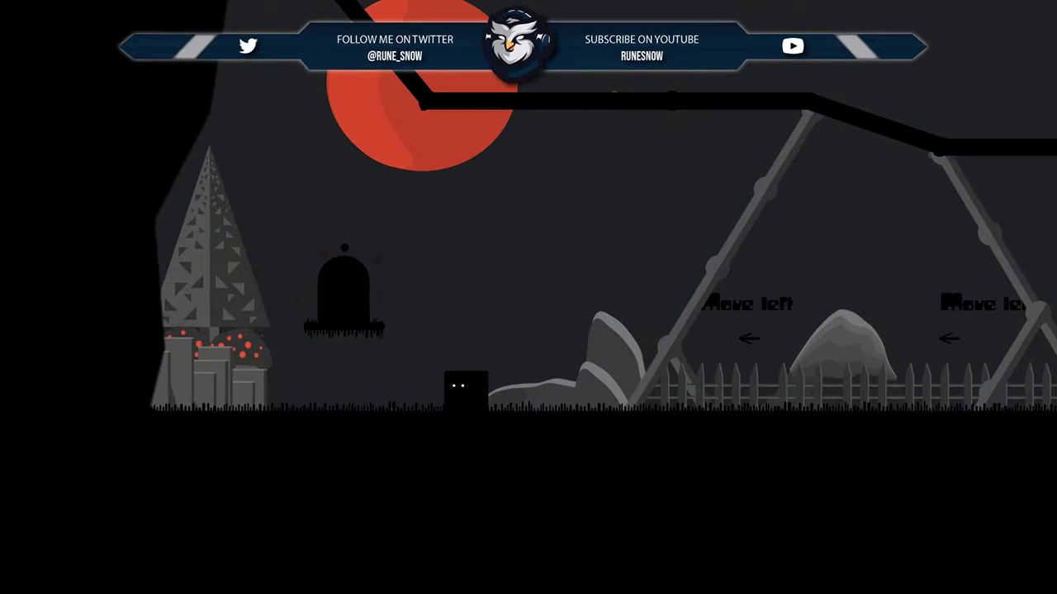
- Turn around and run right past the triangle tree onto the floating platform
{"action": "key", "text": "Up"}
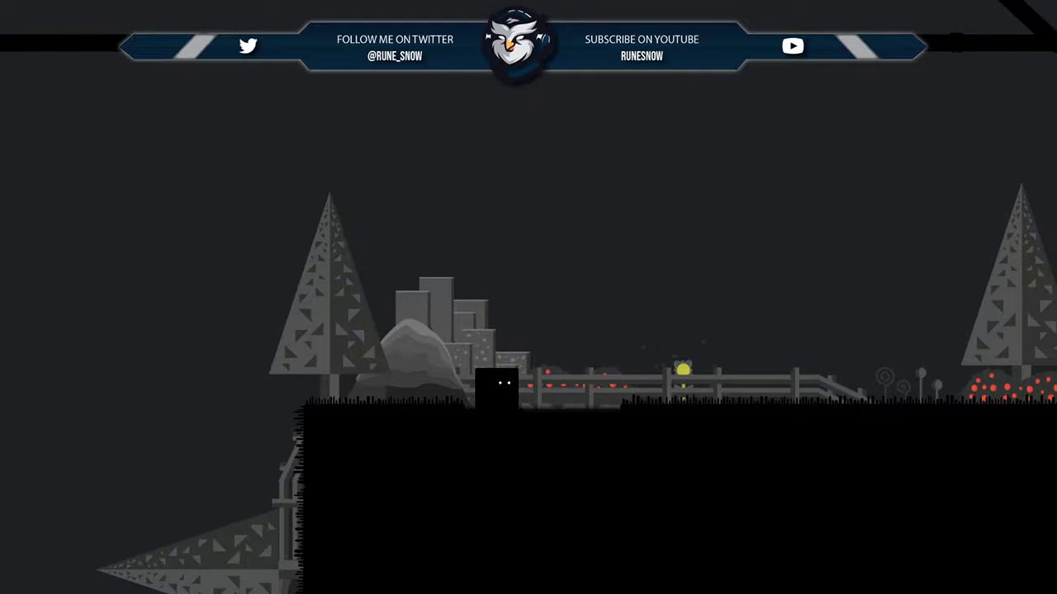
{"action": "key", "text": "Right"}
{"action": "key", "text": "Up"}
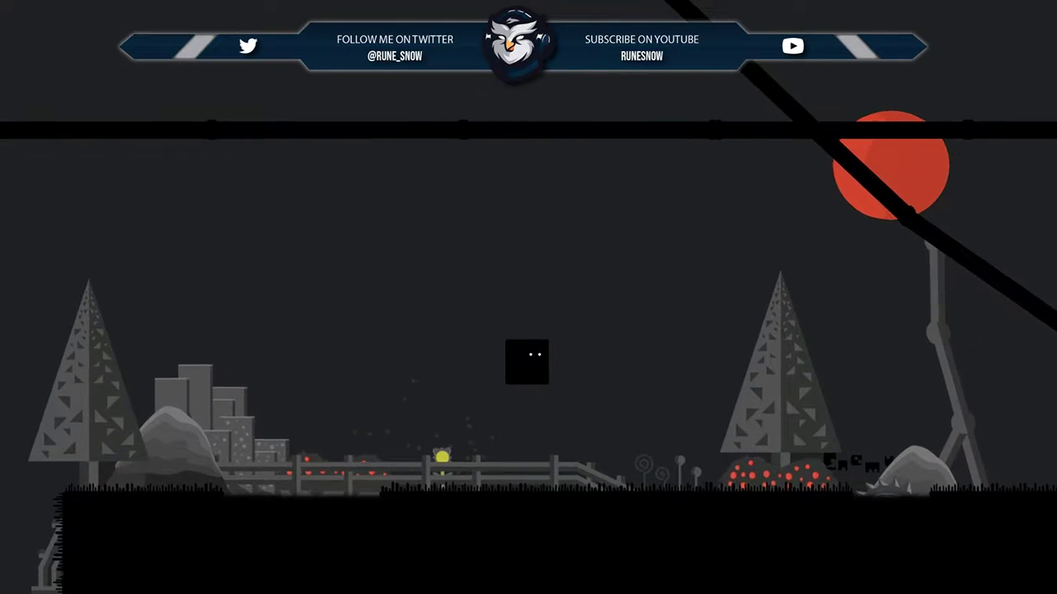
{"action": "key", "text": "Right"}
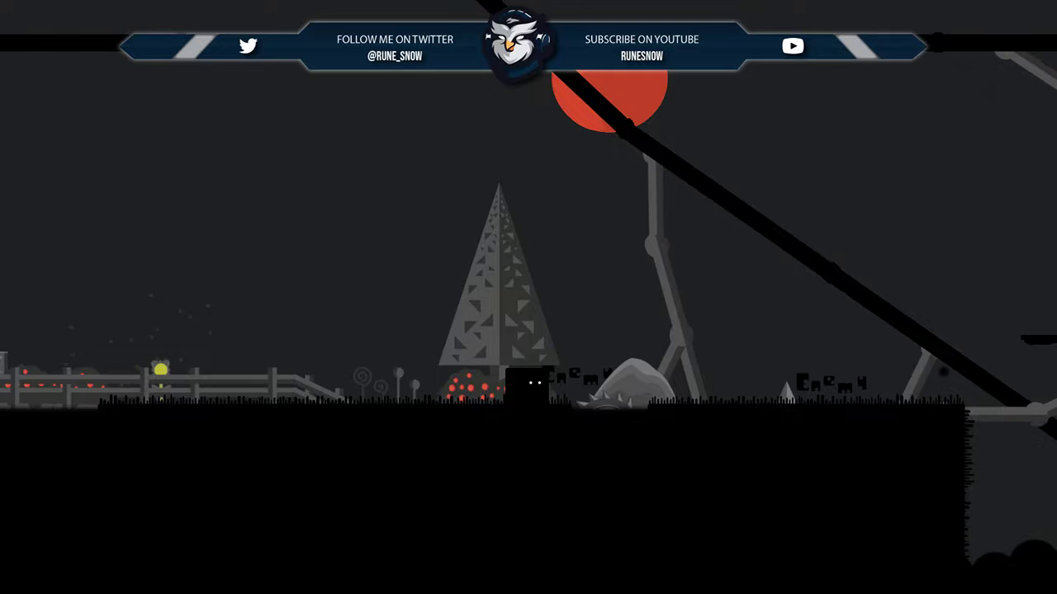
{"action": "key", "text": "Up"}
{"action": "key", "text": "Right"}
{"action": "key", "text": "Up"}
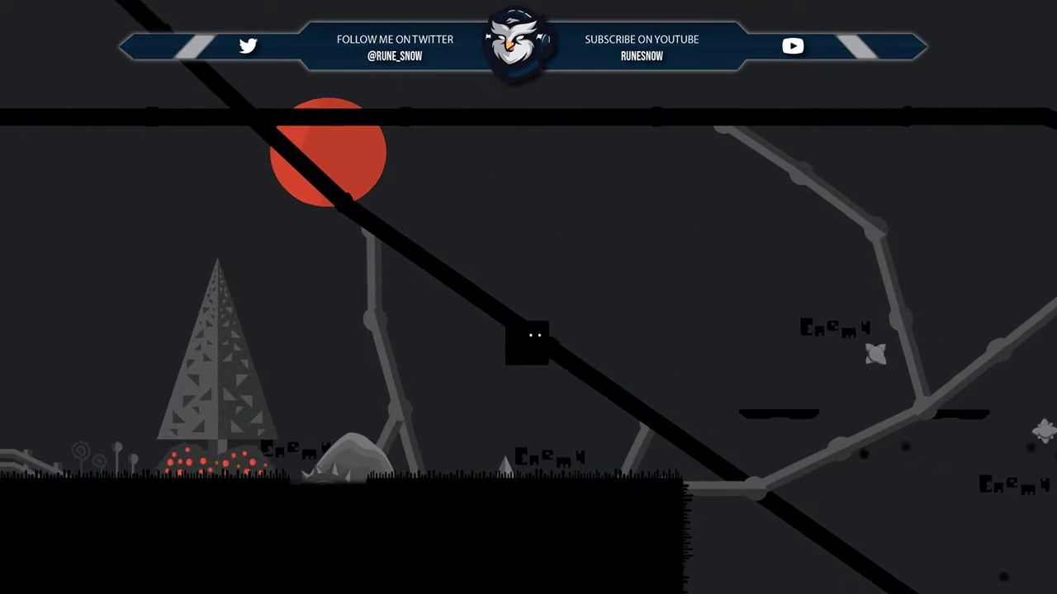
{"action": "key", "text": "Right"}
{"action": "key", "text": "Up"}
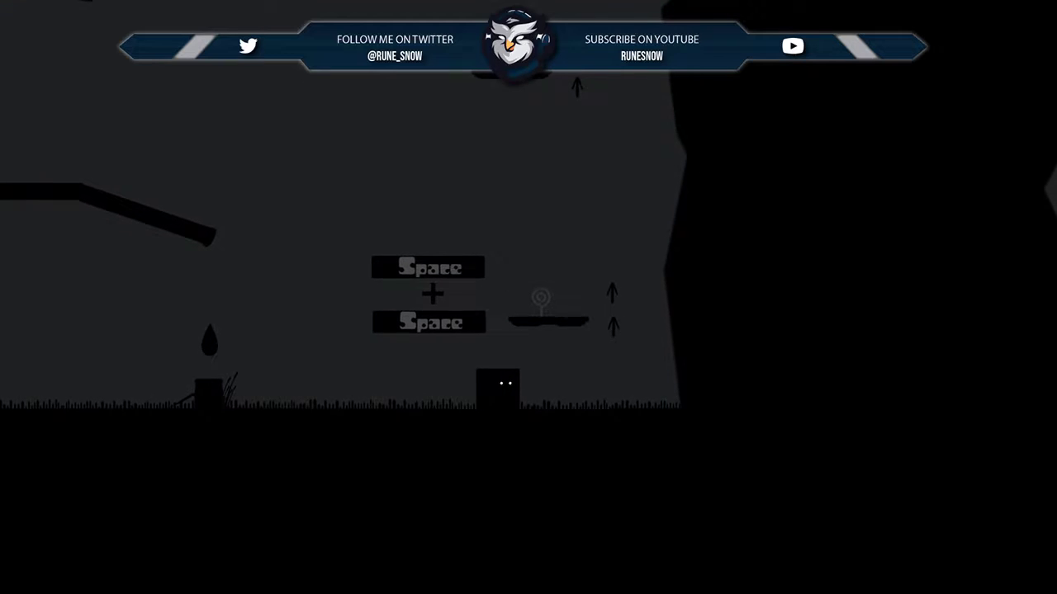
- Double-jump repeatedly around the Space + Space tutorial platforms
{"action": "key", "text": "space"}
{"action": "key", "text": "space"}
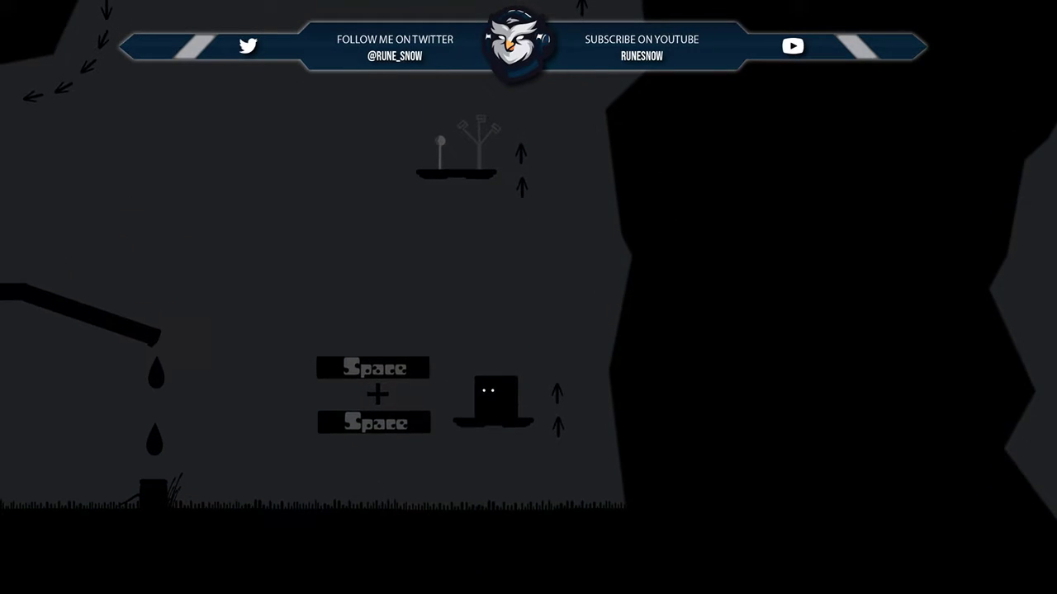
{"action": "key", "text": "space"}
{"action": "key", "text": "space"}
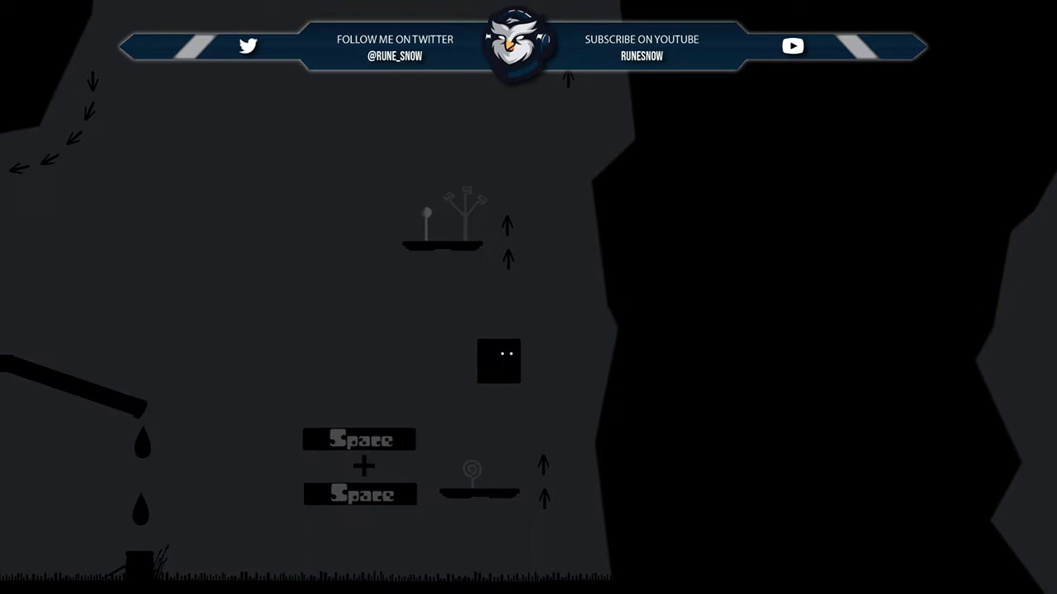
{"action": "key", "text": "space"}
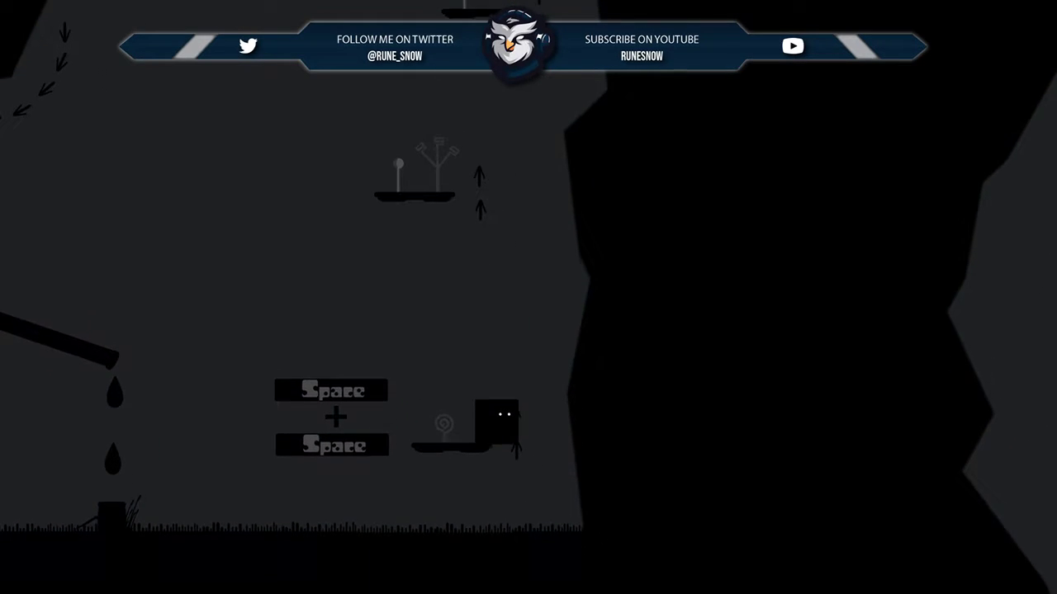
{"action": "key", "text": "space"}
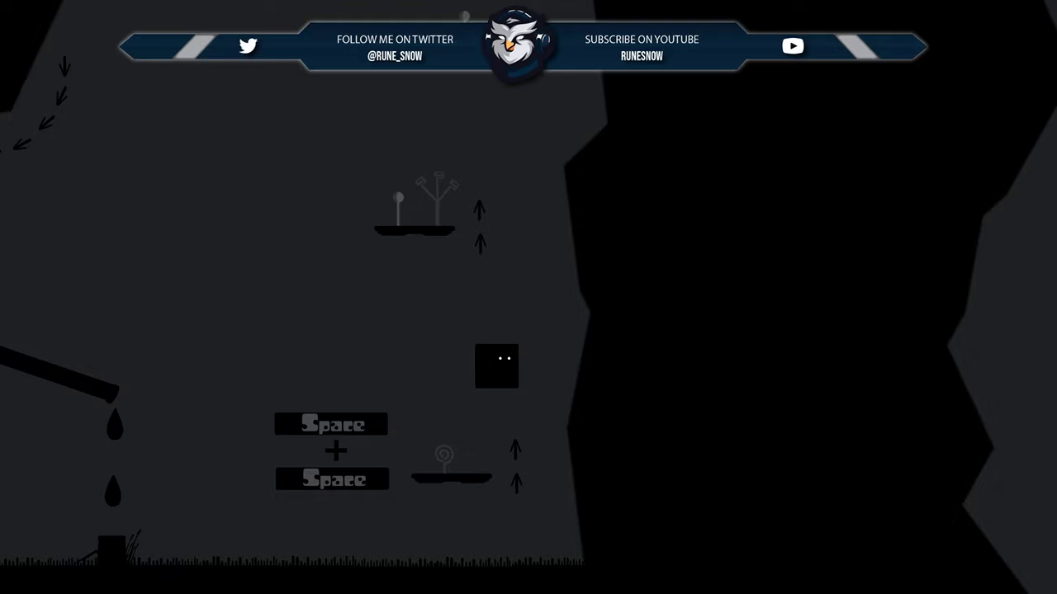
{"action": "key", "text": "space"}
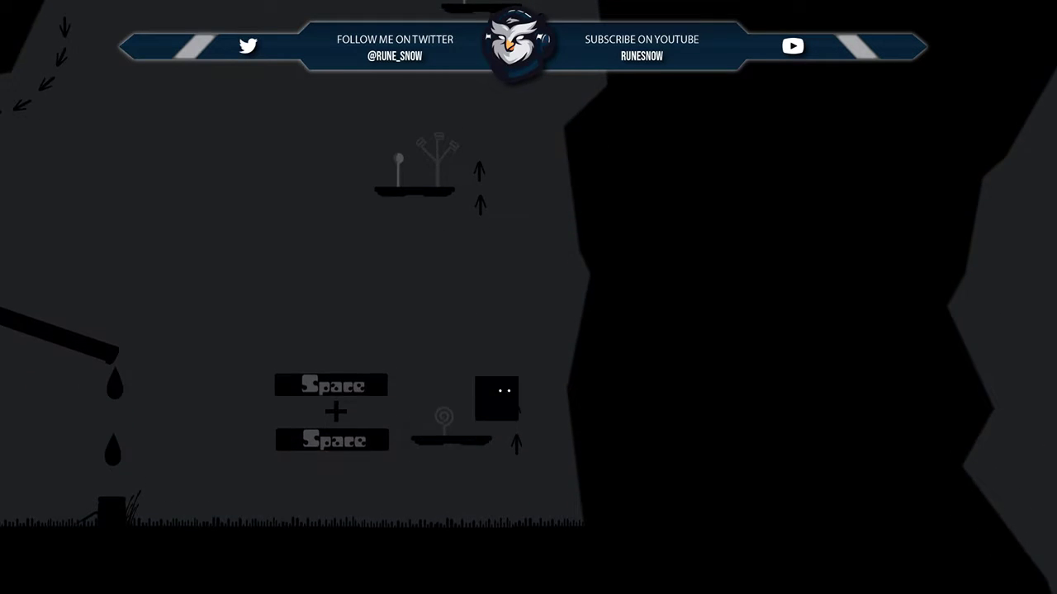
{"action": "key", "text": "space"}
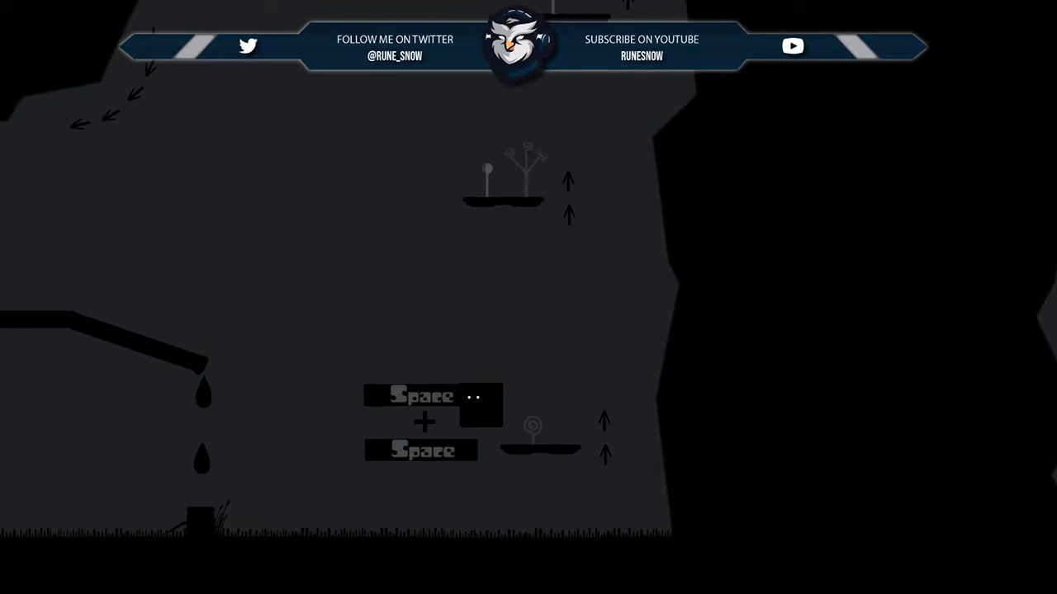
{"action": "key", "text": "space"}
{"action": "key", "text": "space"}
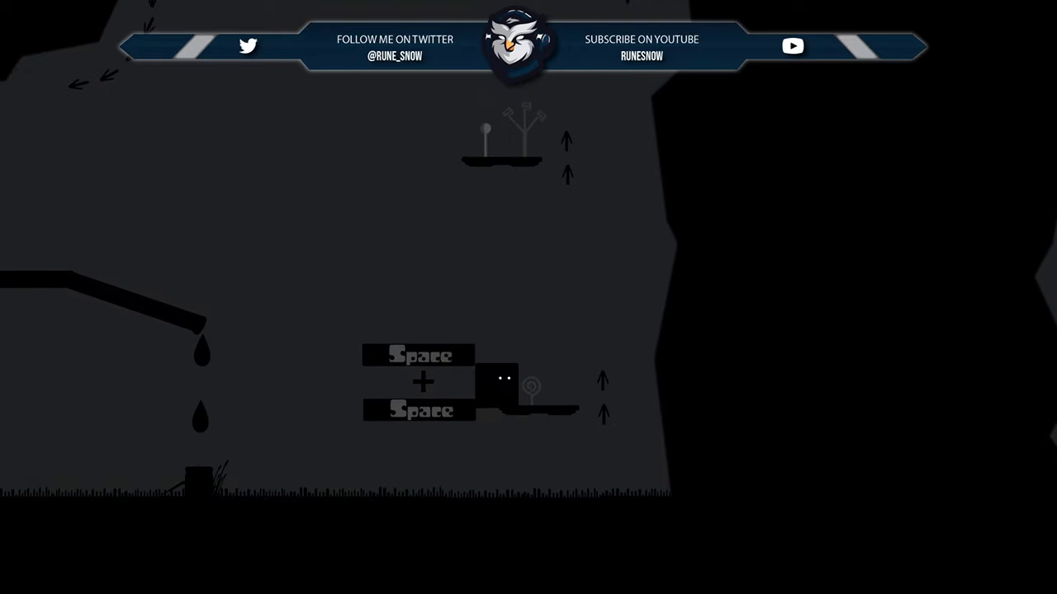
{"action": "key", "text": "space"}
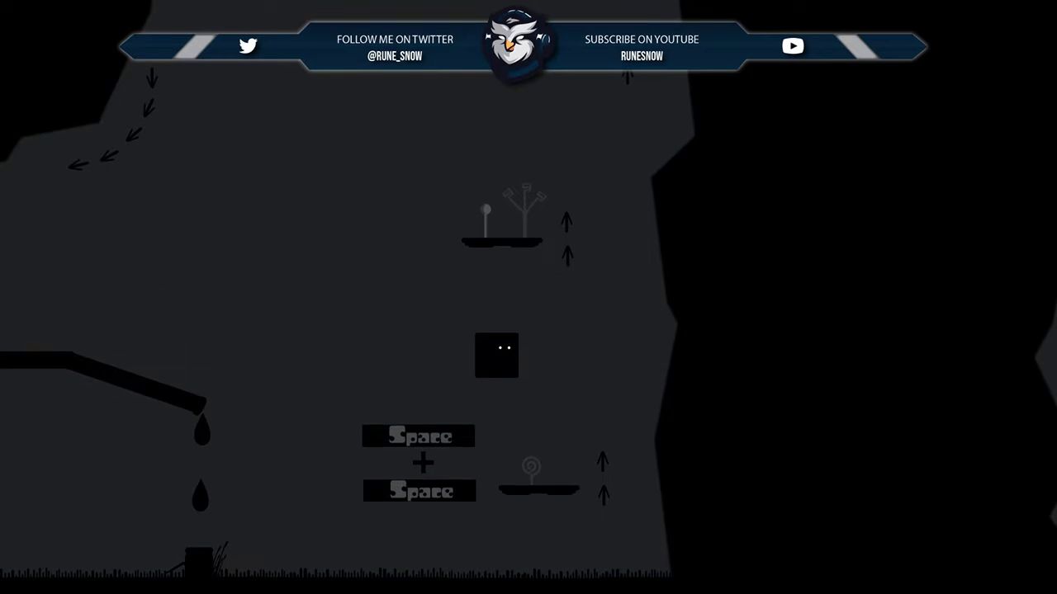
{"action": "key", "text": "space"}
{"action": "key", "text": "space"}
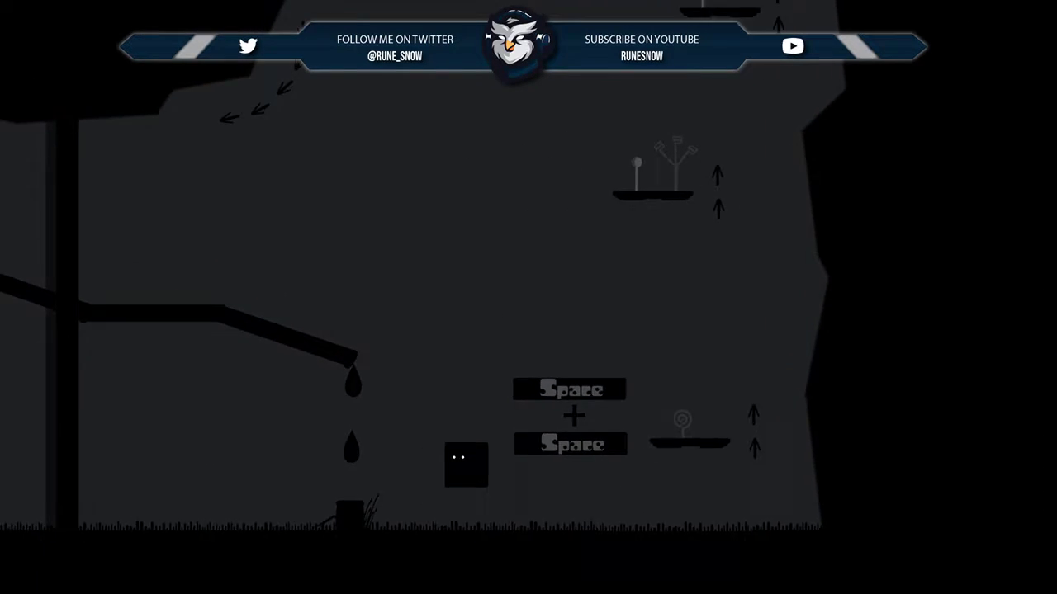
- Drop to the ground and walk left to the fence under the Move left signs
{"action": "key", "text": "Left"}
{"action": "key", "text": "space"}
{"action": "key", "text": "Left"}
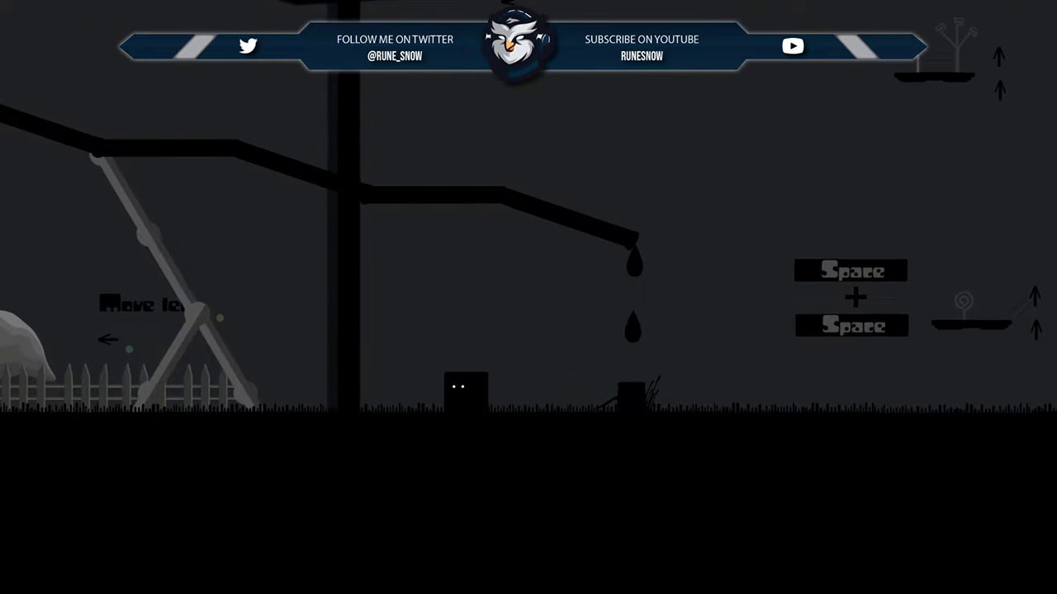
{"action": "key", "text": "Left"}
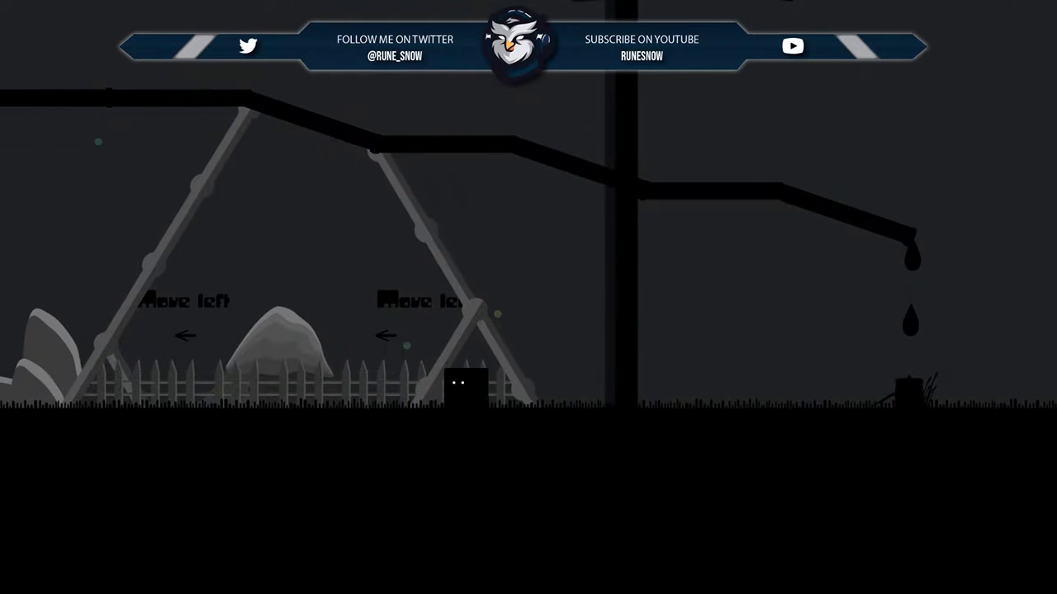
- Walk left past the gravestone, jump up to the grassy cliff, then turn back right
{"action": "key", "text": "Left"}
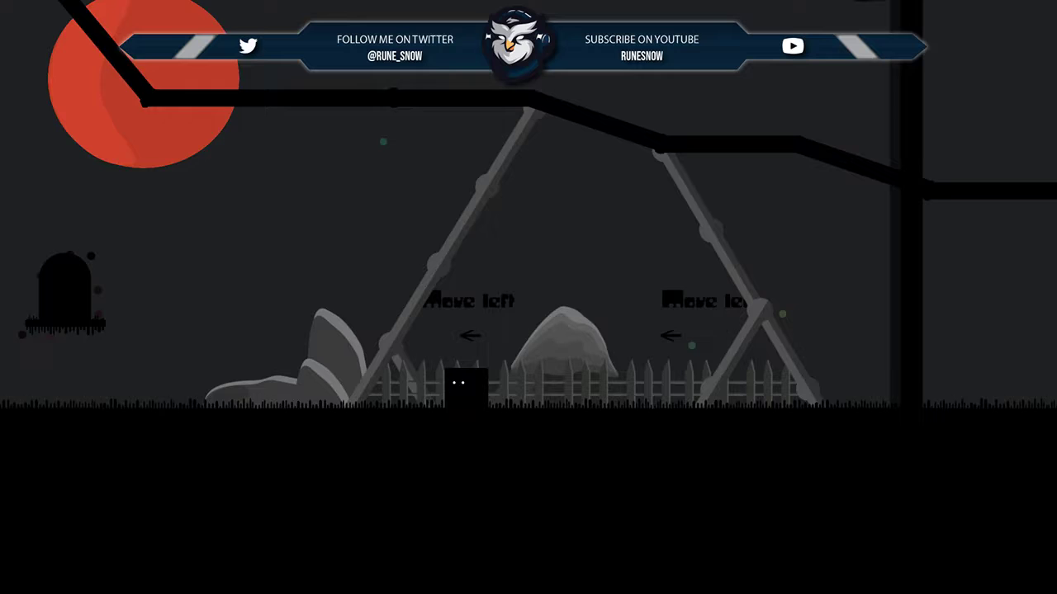
{"action": "key", "text": "Left"}
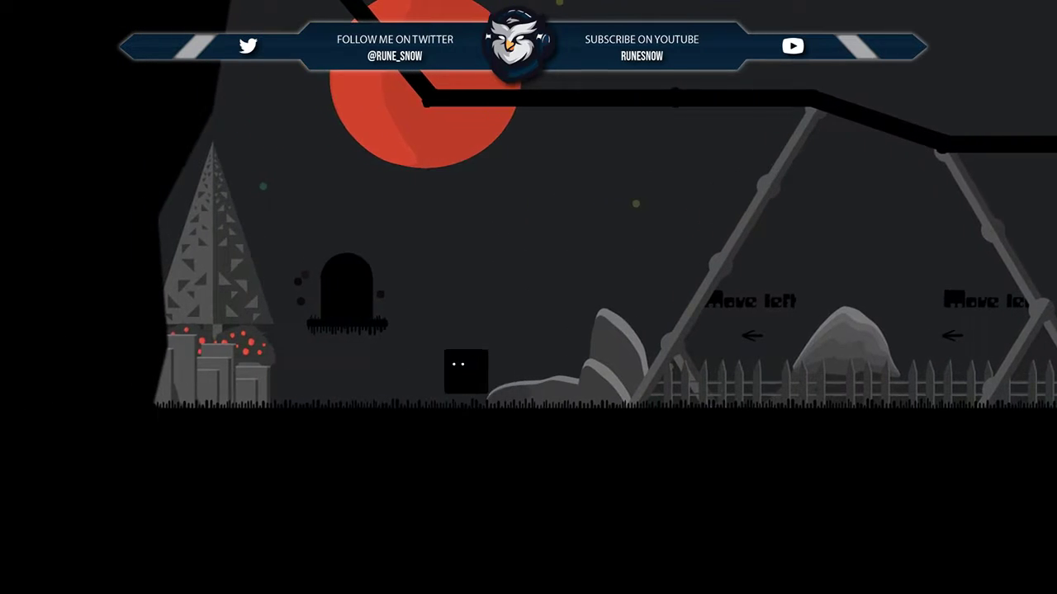
{"action": "key", "text": "Up"}
{"action": "key", "text": "Left"}
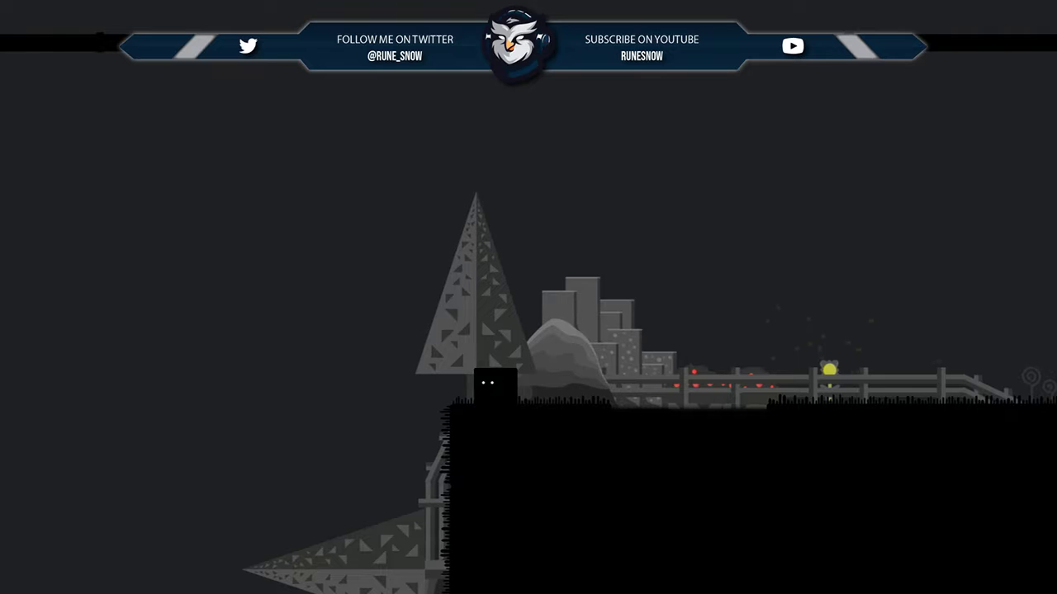
{"action": "key", "text": "Up"}
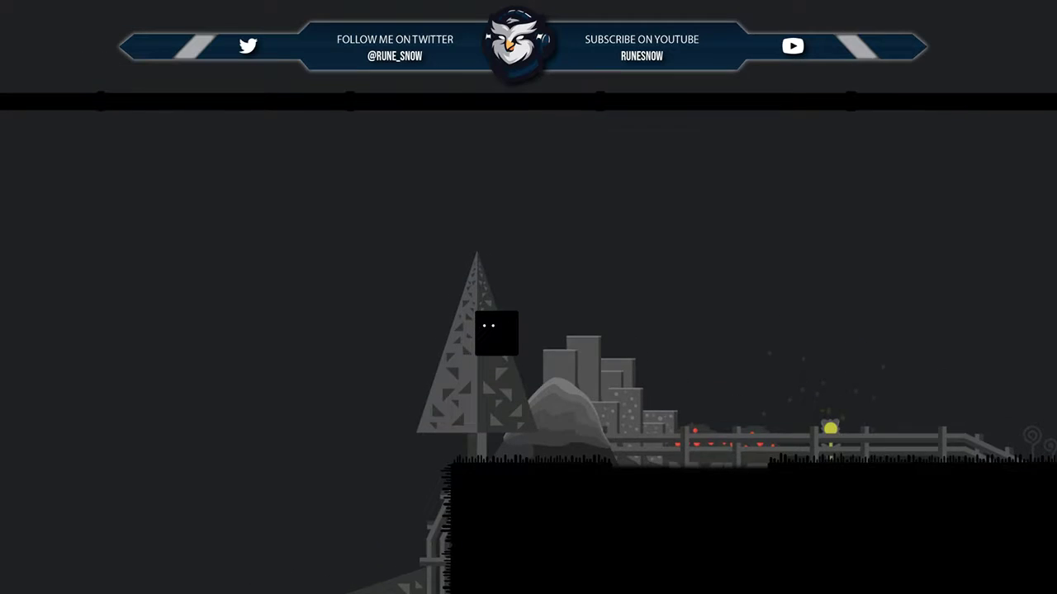
{"action": "key", "text": "Right"}
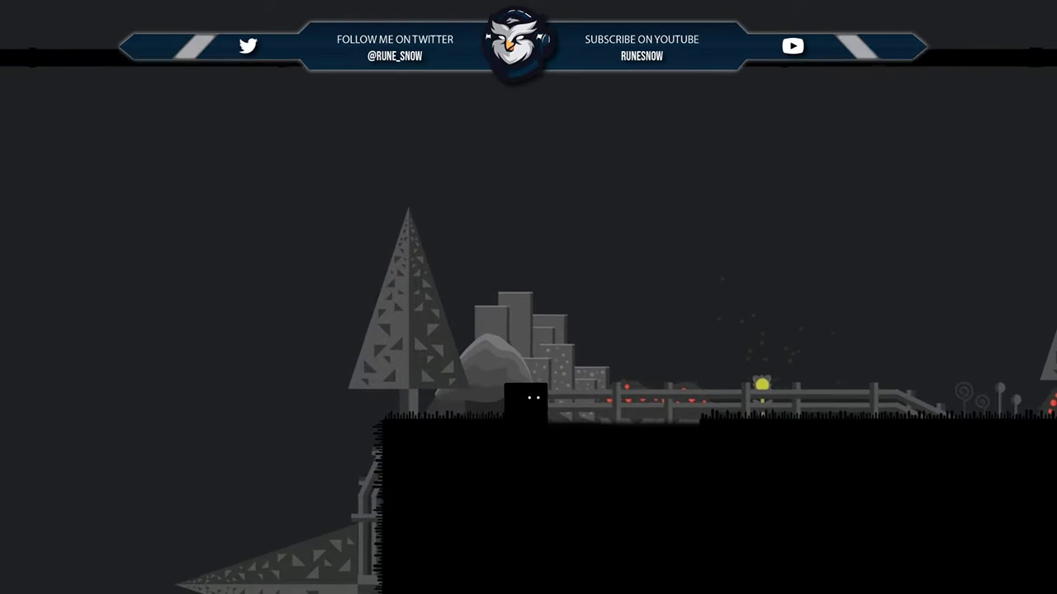
{"action": "key", "text": "Right"}
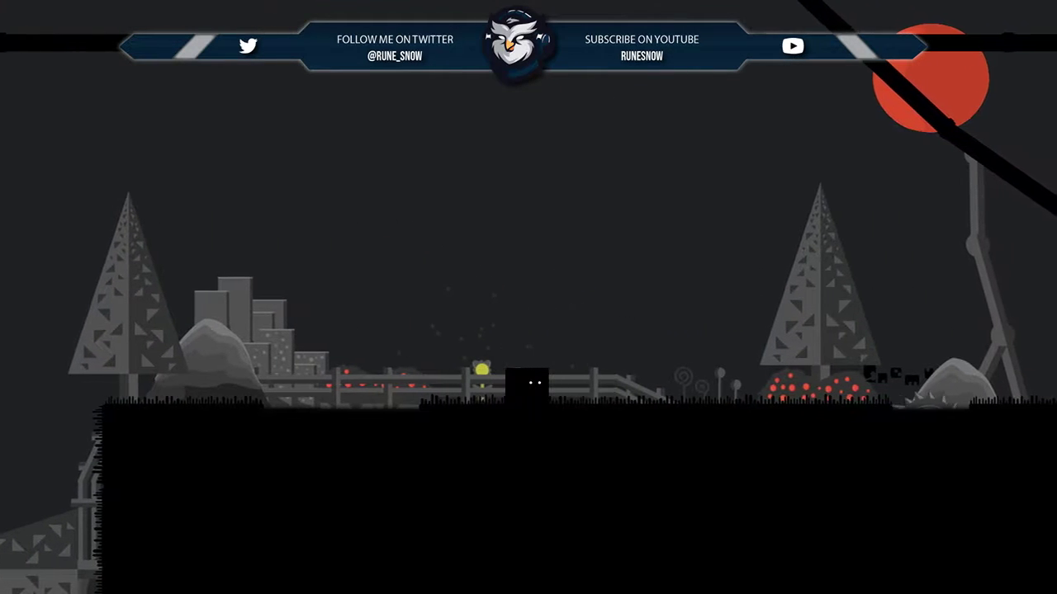
- Run right, jumping the spiked rock creature and the gap onto a floating platform
{"action": "key", "text": "Right"}
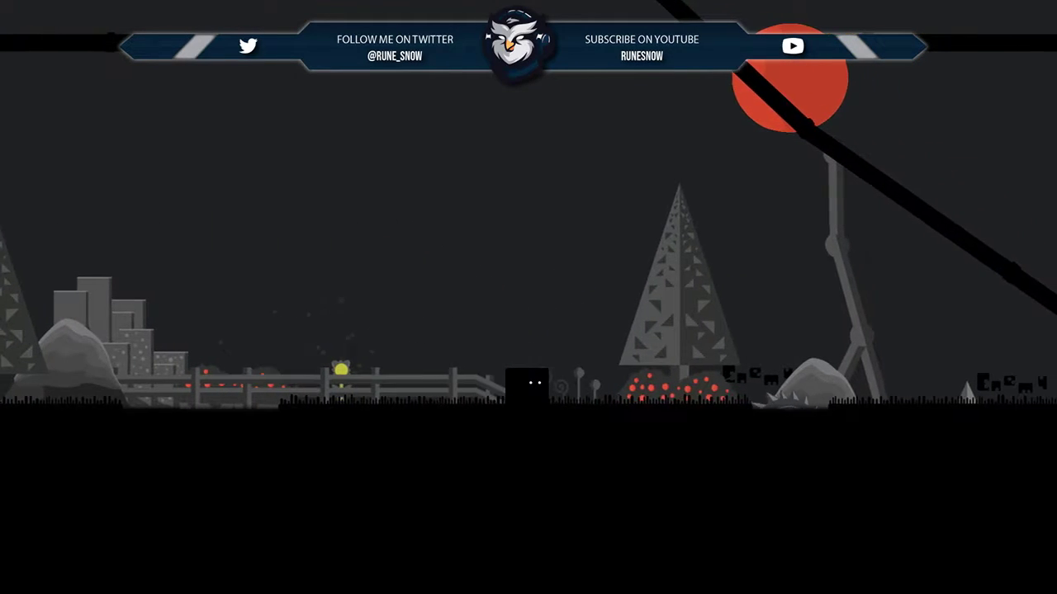
{"action": "key", "text": "Up"}
{"action": "key", "text": "Right"}
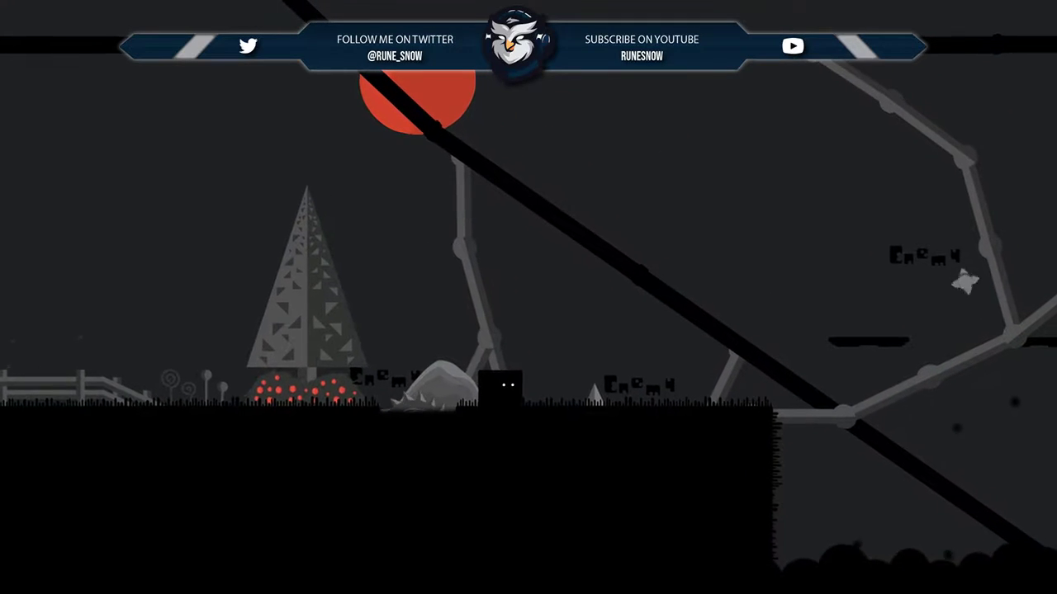
{"action": "key", "text": "Up"}
{"action": "key", "text": "Right"}
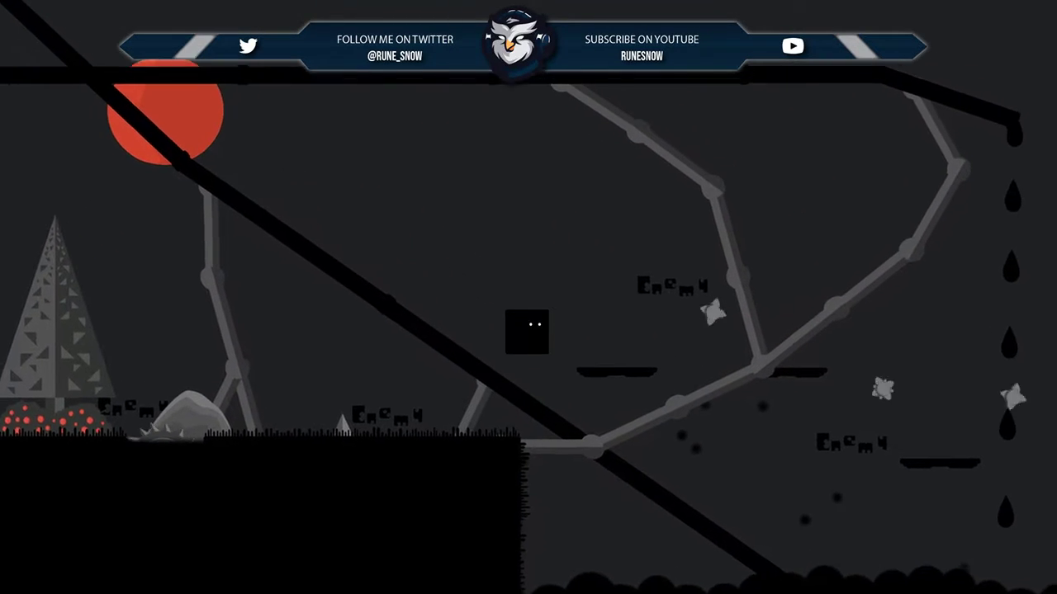
{"action": "key", "text": "Right"}
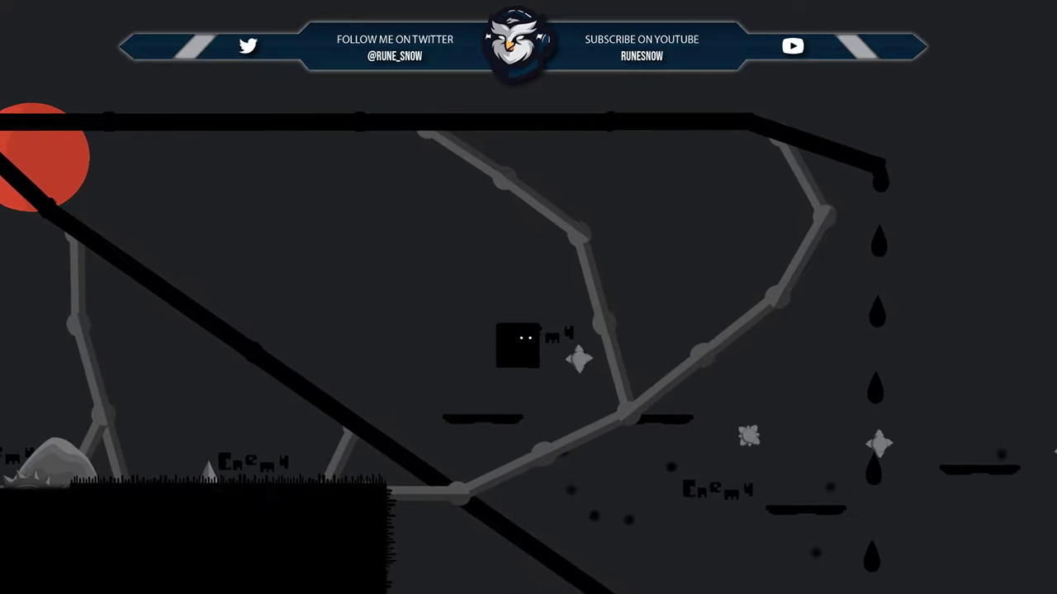
- Jump across the small floating platforms past the shurikens onto the grassy plateau
{"action": "key", "text": "Up"}
{"action": "key", "text": "Right"}
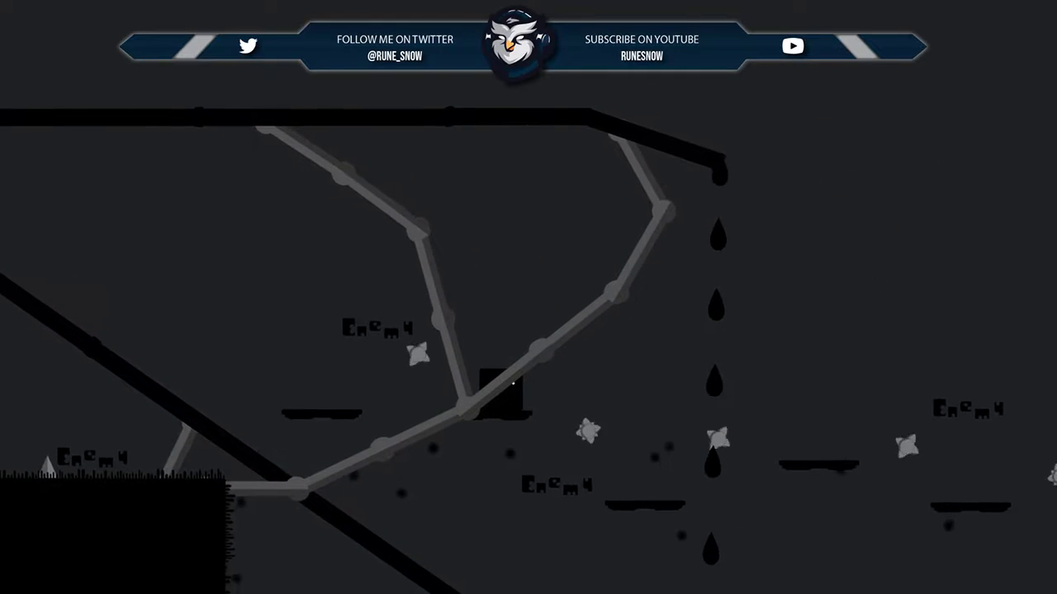
{"action": "key", "text": "Up"}
{"action": "key", "text": "Right"}
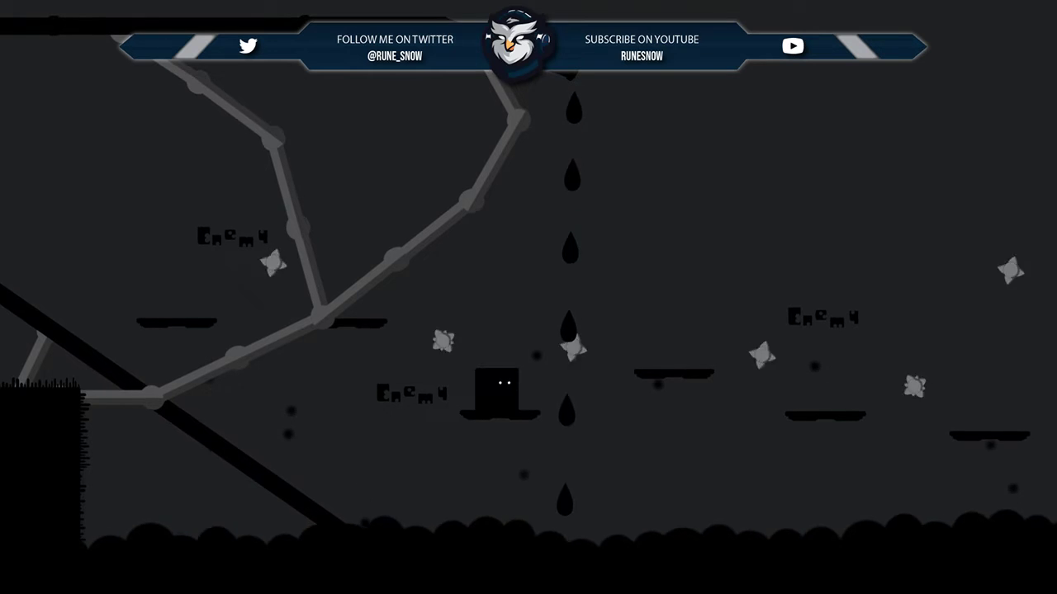
{"action": "key", "text": "Up"}
{"action": "key", "text": "Right"}
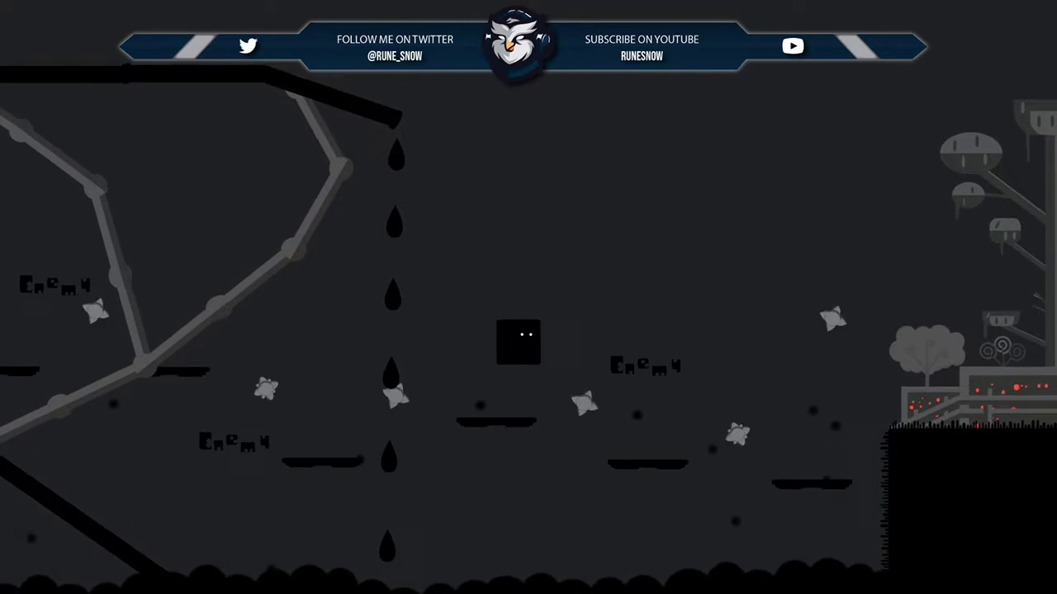
{"action": "key", "text": "Right"}
{"action": "key", "text": "Up"}
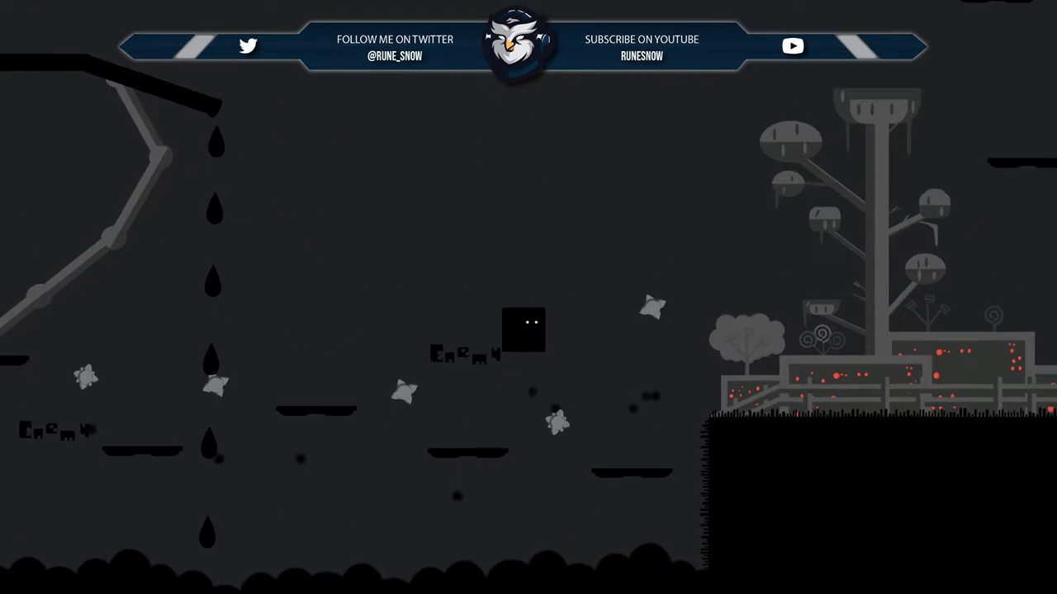
{"action": "key", "text": "Right"}
{"action": "key", "text": "Up"}
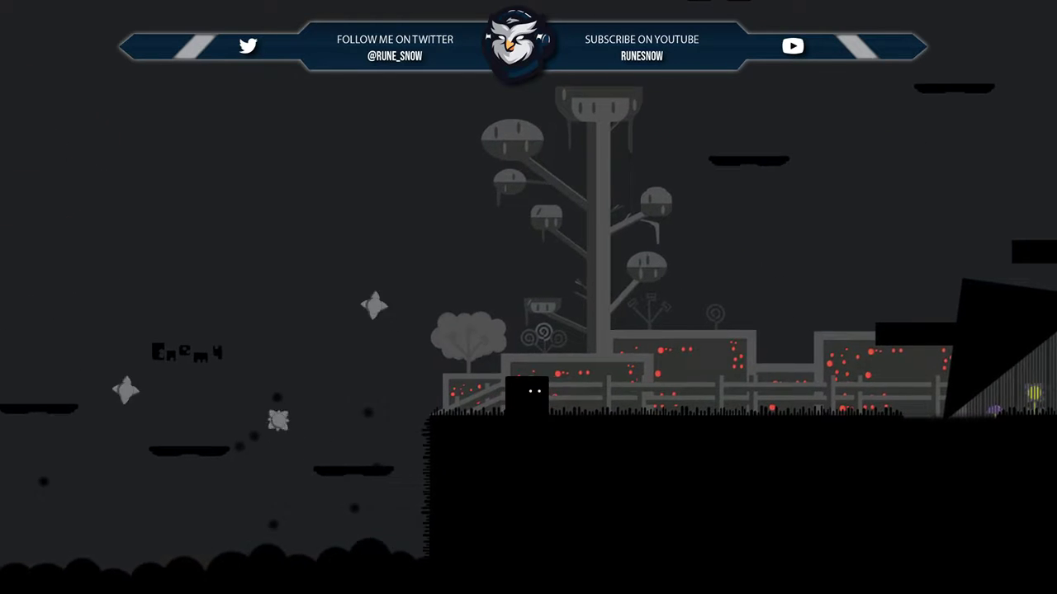
- Climb the stepped black structure to a sky platform, then drop to the ground
{"action": "key", "text": "Right"}
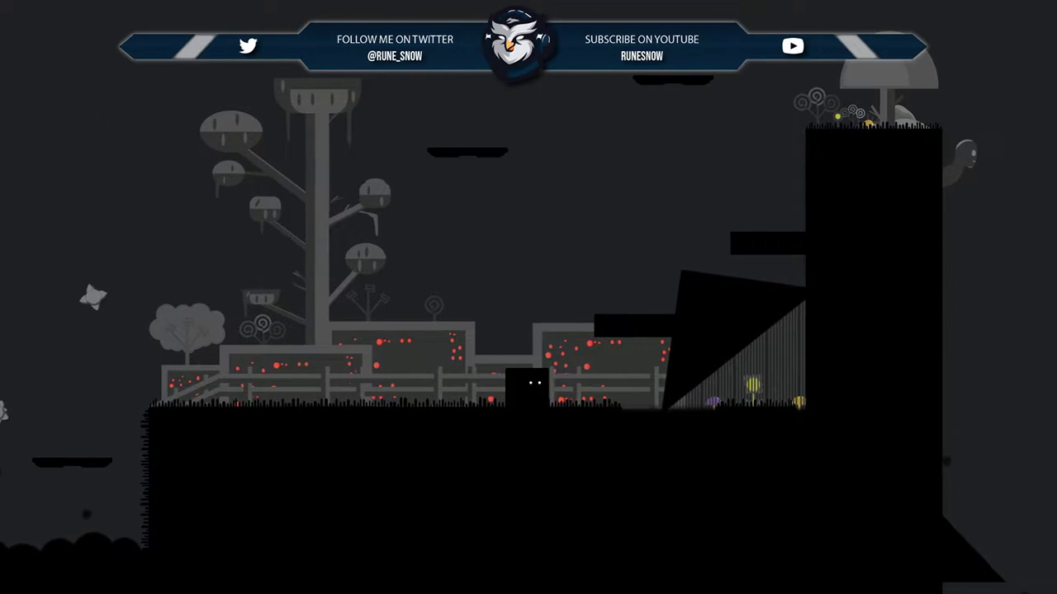
{"action": "key", "text": "Right"}
{"action": "key", "text": "Up"}
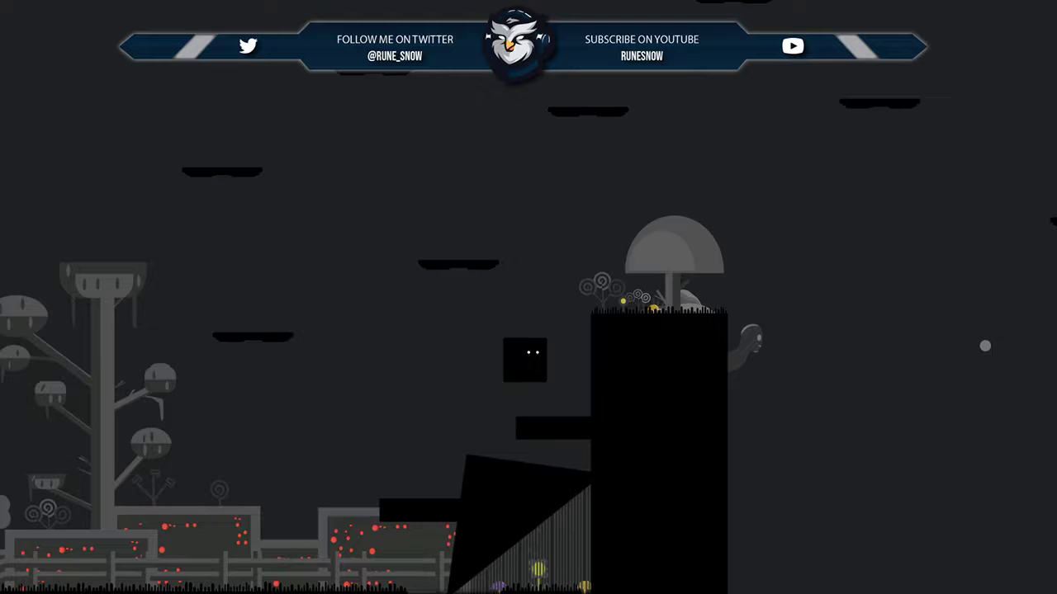
{"action": "key", "text": "Up"}
{"action": "key", "text": "Left"}
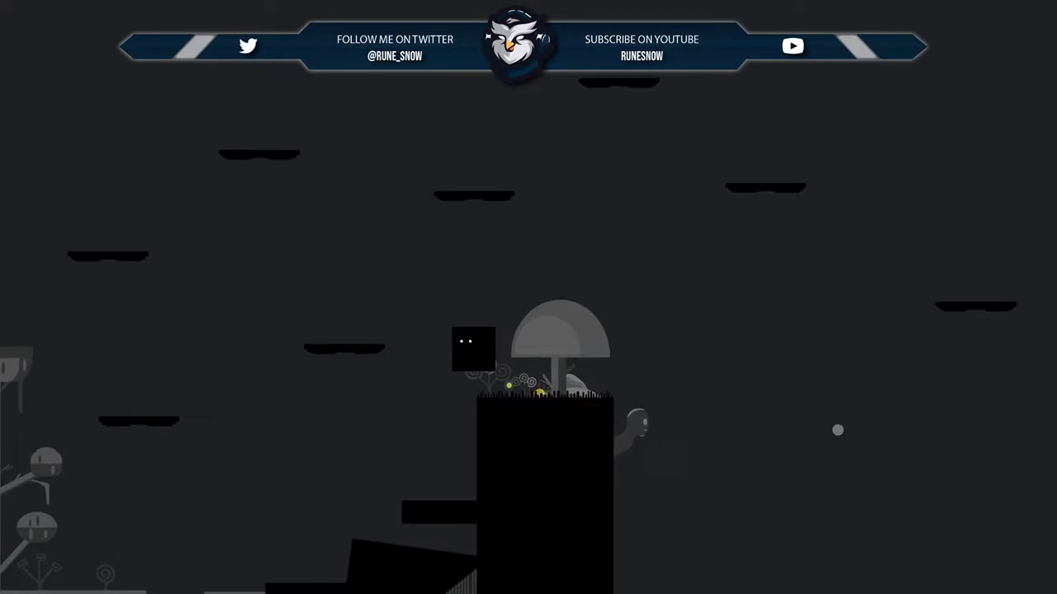
{"action": "key", "text": "Up"}
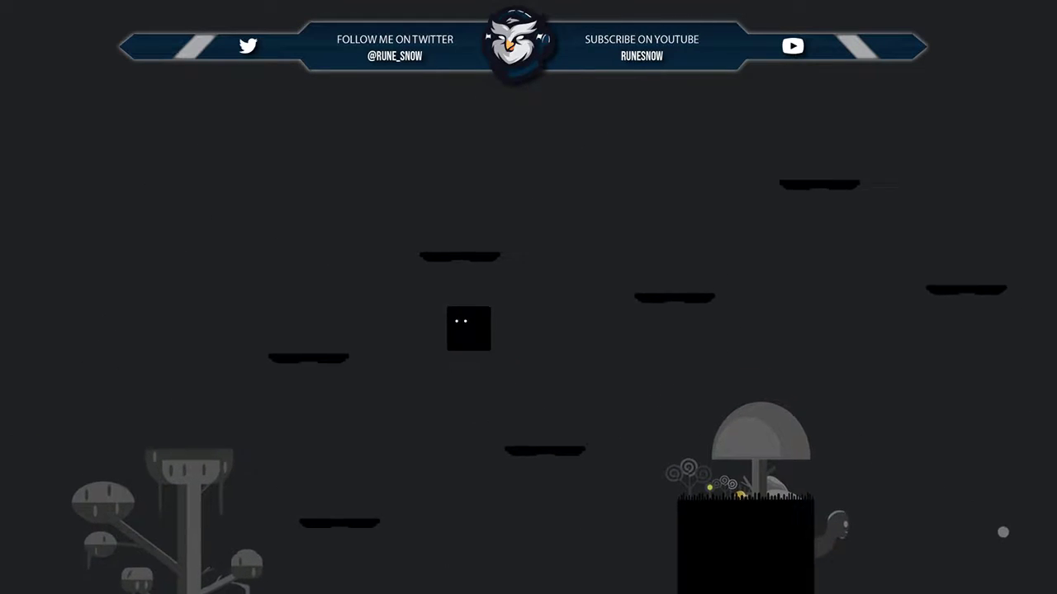
{"action": "key", "text": "Left"}
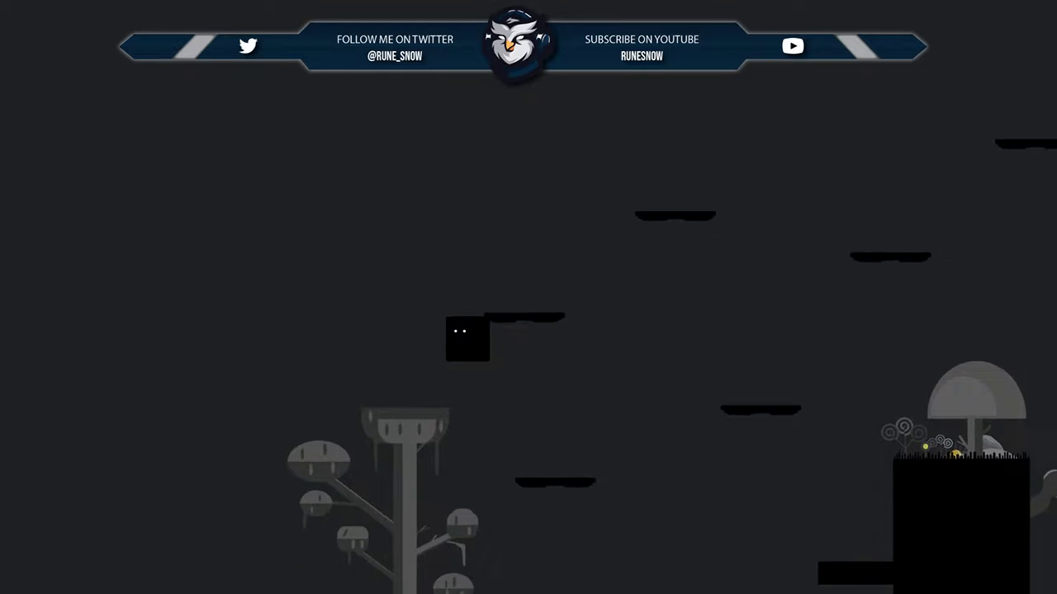
{"action": "key", "text": "Down"}
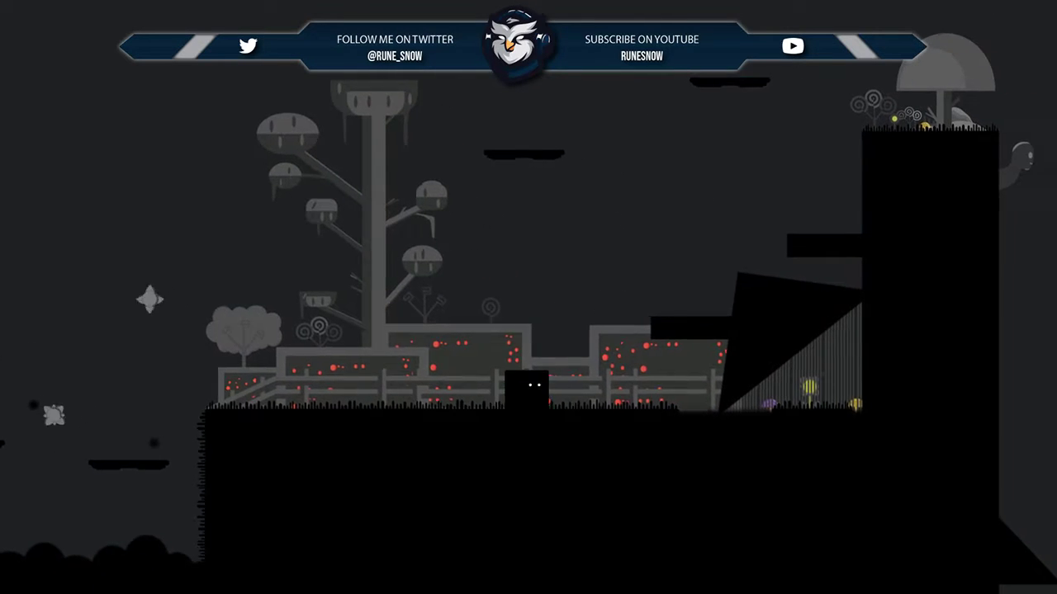
- Jump back up the stepped building and land on the small floating platform to its left
{"action": "key", "text": "Right"}
{"action": "key", "text": "Up"}
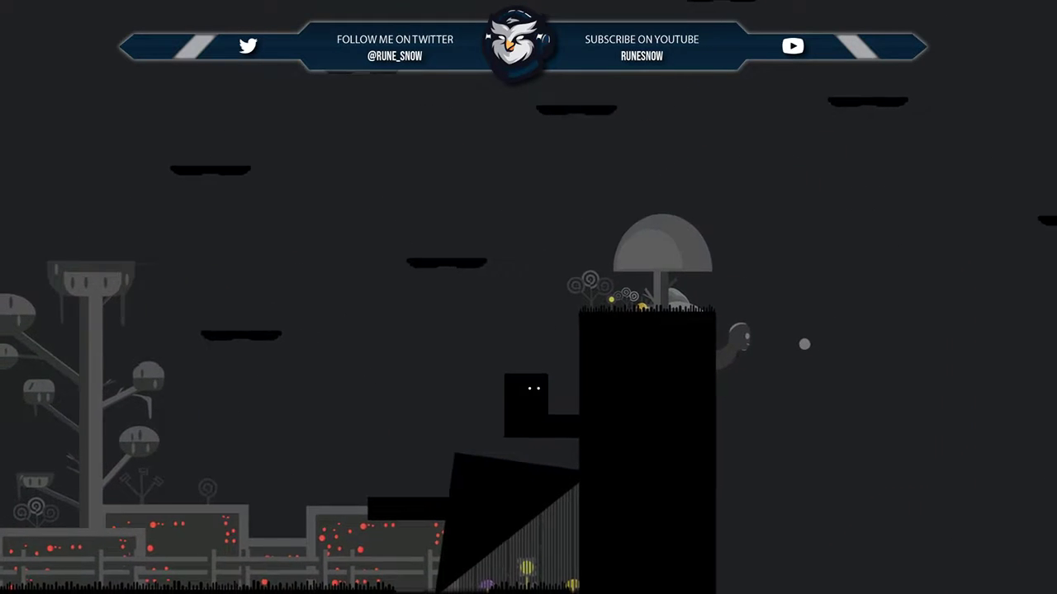
{"action": "key", "text": "Up"}
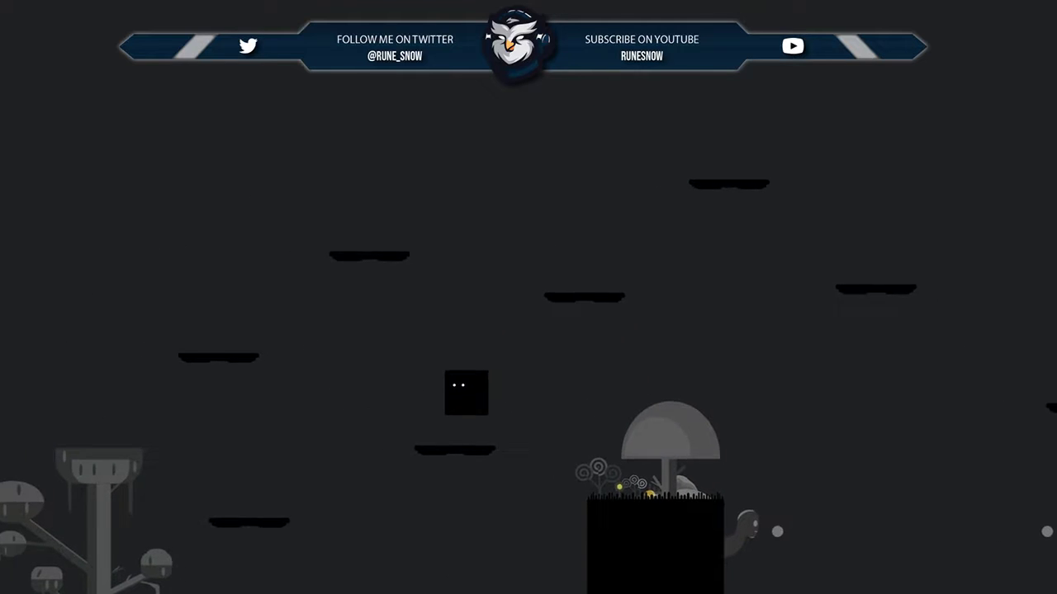
{"action": "key", "text": "Left"}
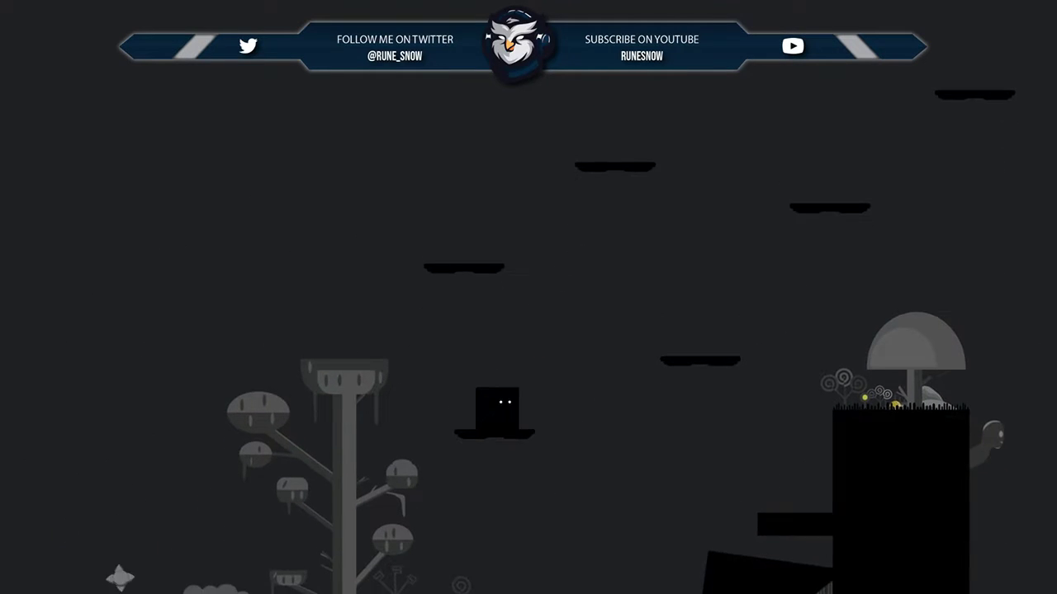
{"action": "key", "text": "Up"}
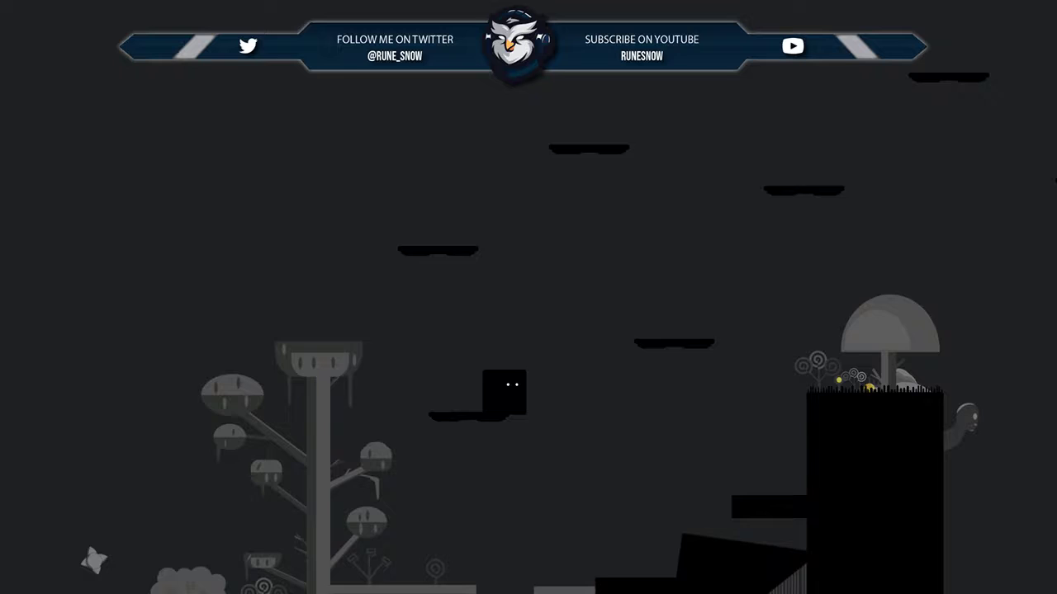
{"action": "key", "text": "Up"}
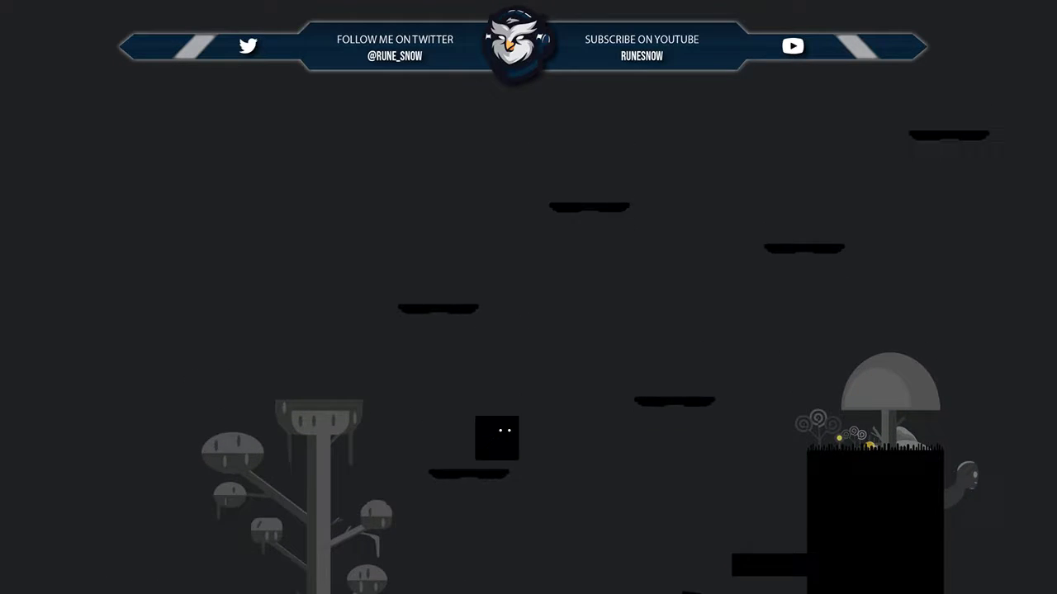
{"action": "key", "text": "Up"}
{"action": "key", "text": "Up"}
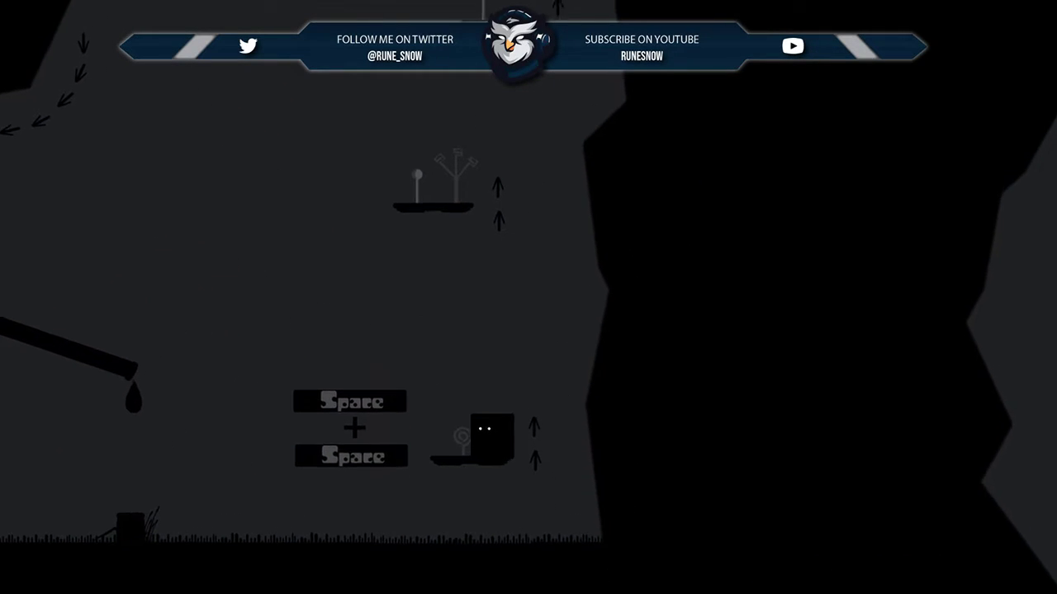
{"action": "key", "text": "space"}
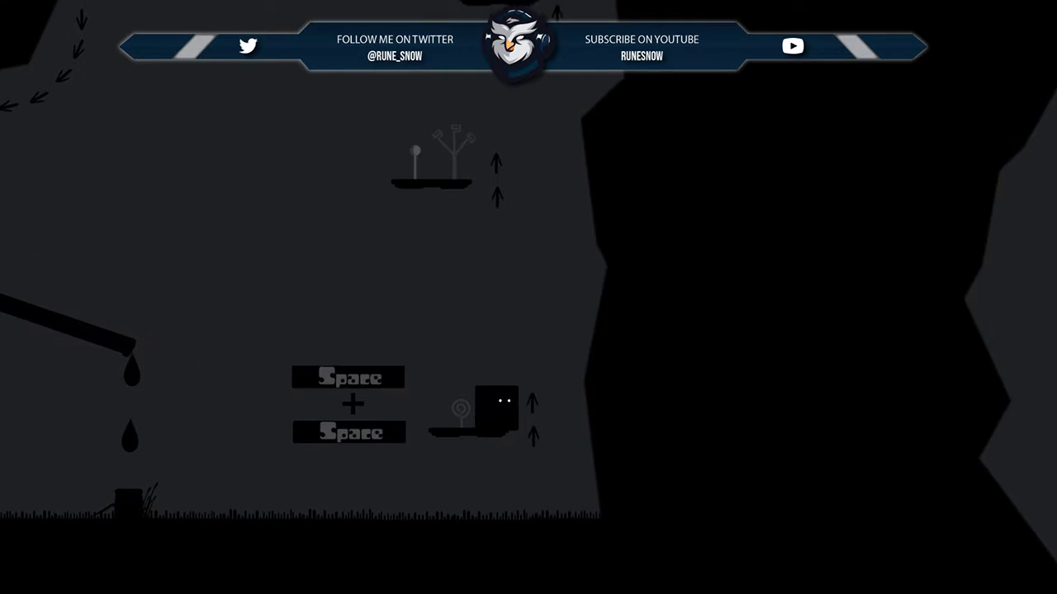
{"action": "key", "text": "space"}
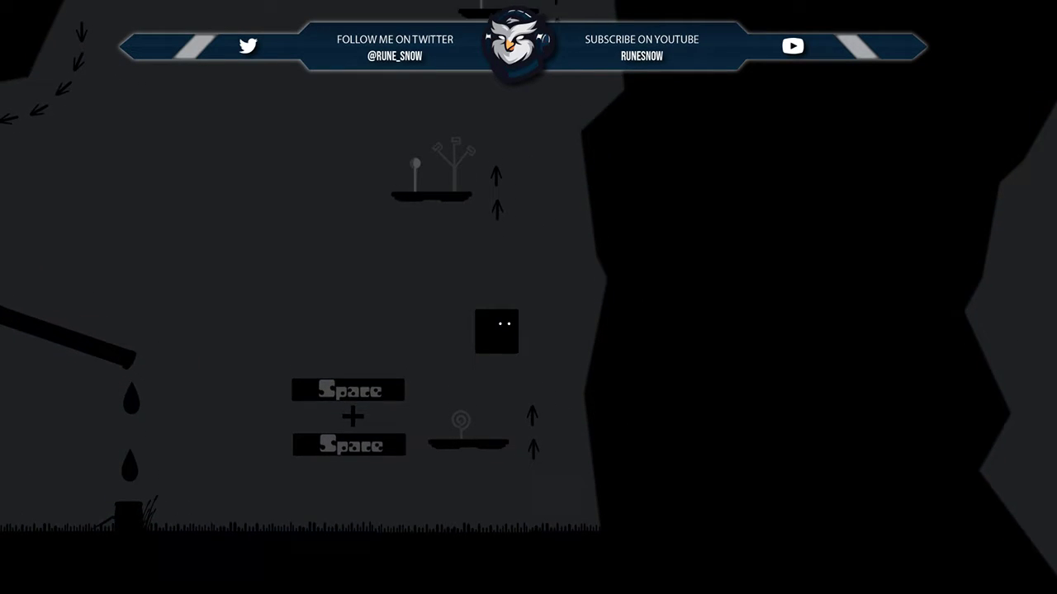
{"action": "key", "text": "space"}
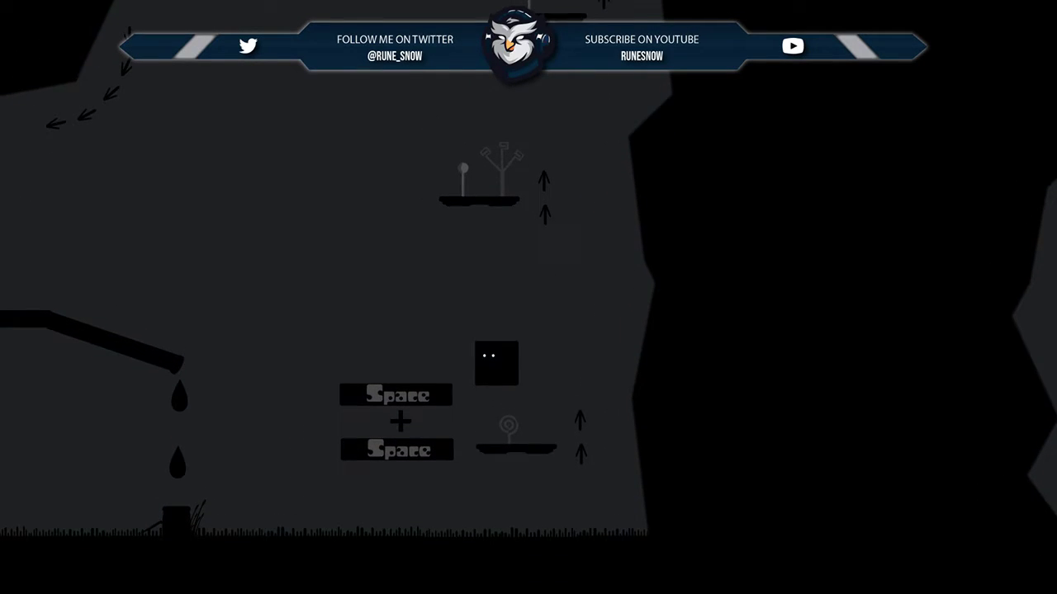
{"action": "key", "text": "space"}
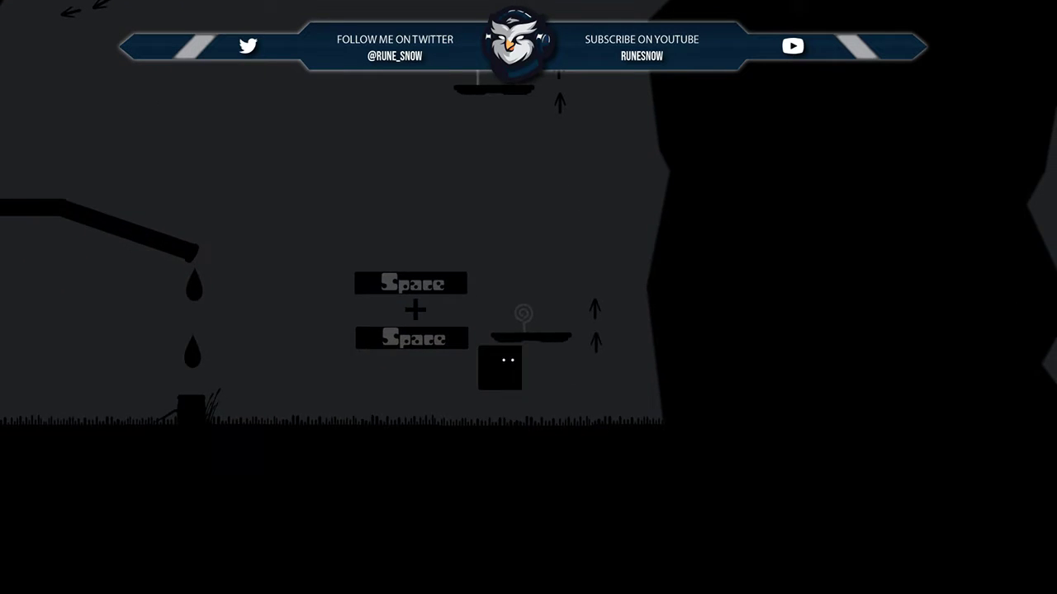
{"action": "key", "text": "space"}
{"action": "key", "text": "space"}
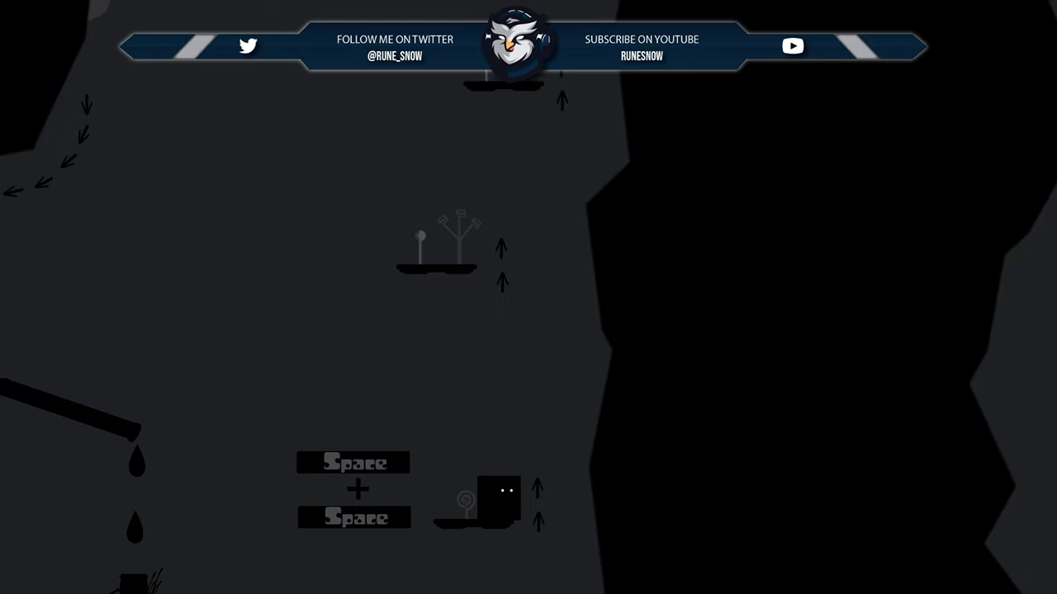
{"action": "key", "text": "space"}
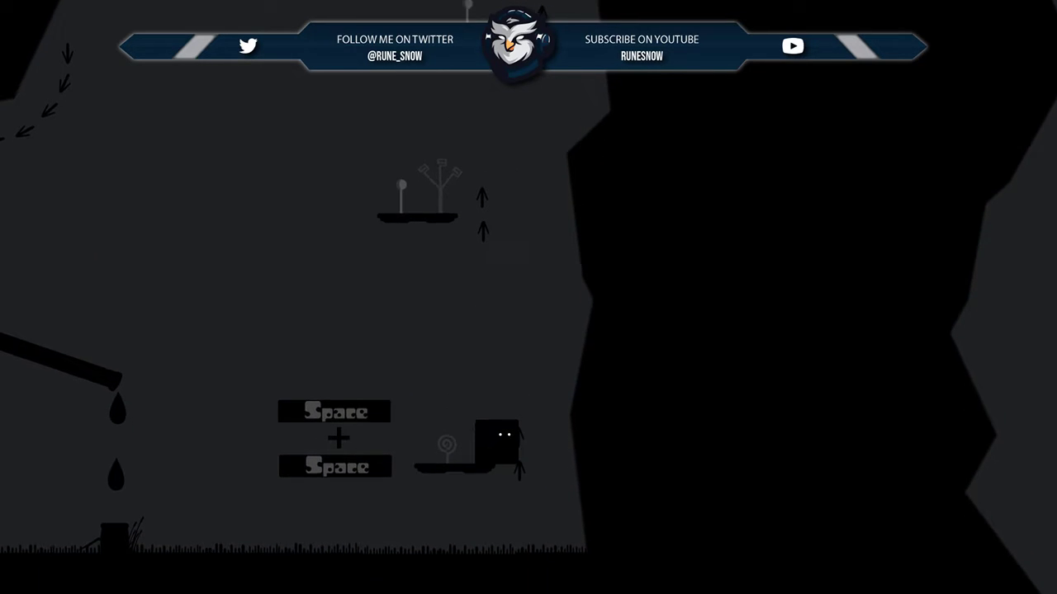
{"action": "key", "text": "space"}
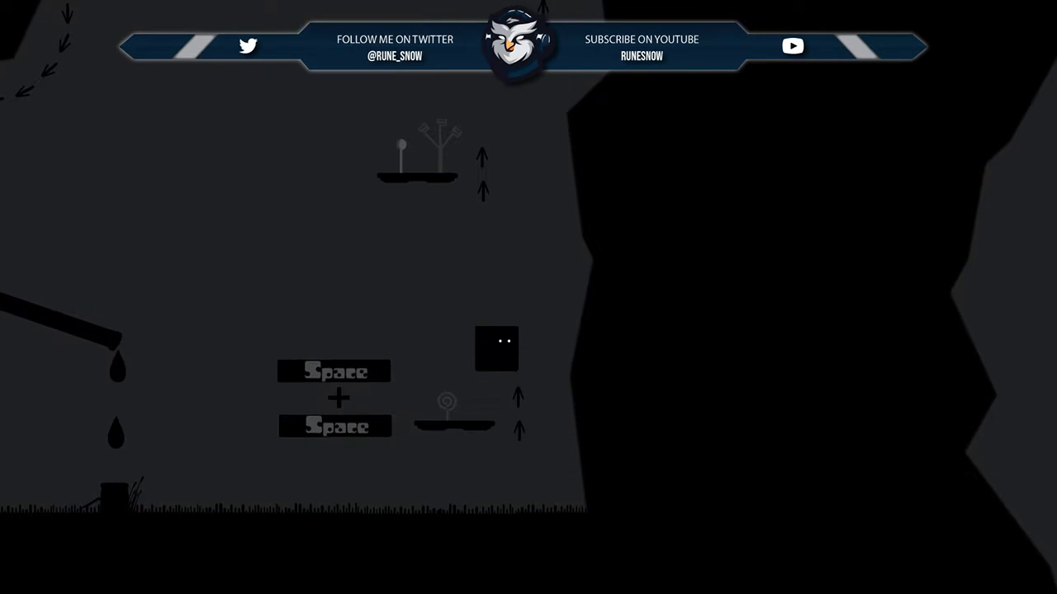
{"action": "key", "text": "space"}
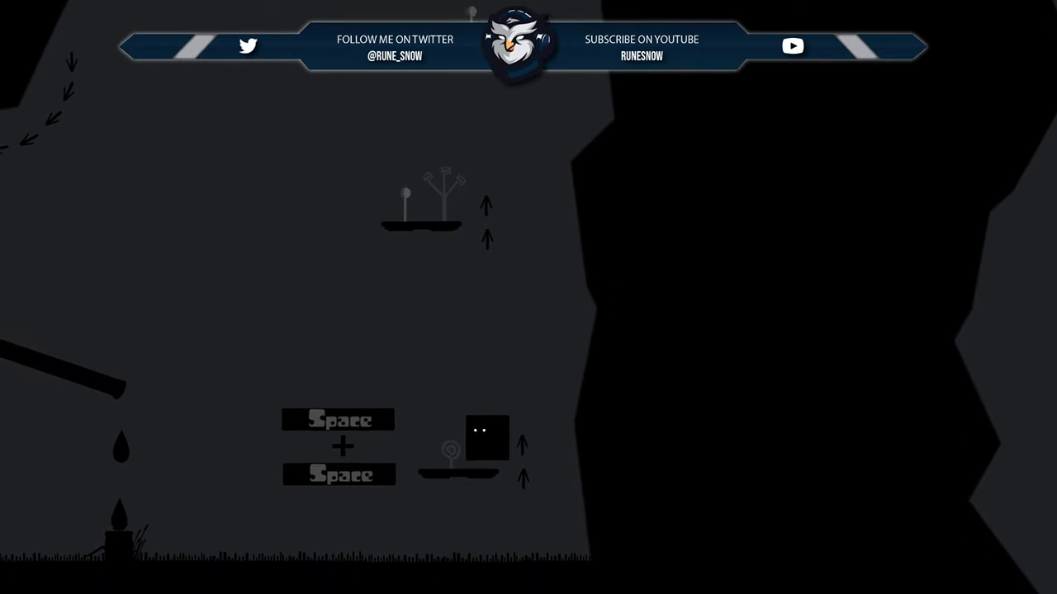
{"action": "key", "text": "space"}
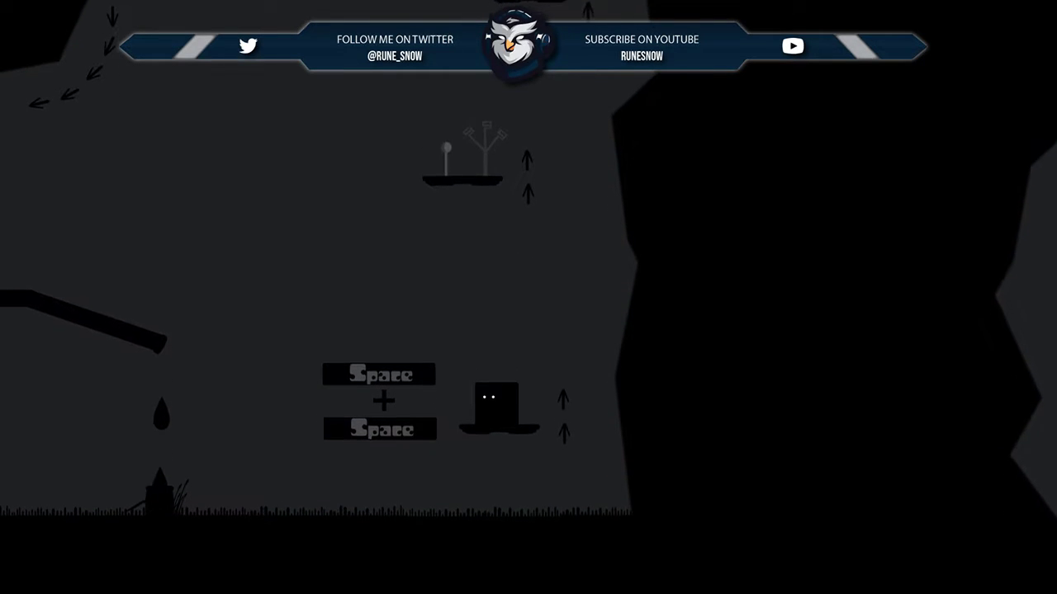
{"action": "key", "text": "space"}
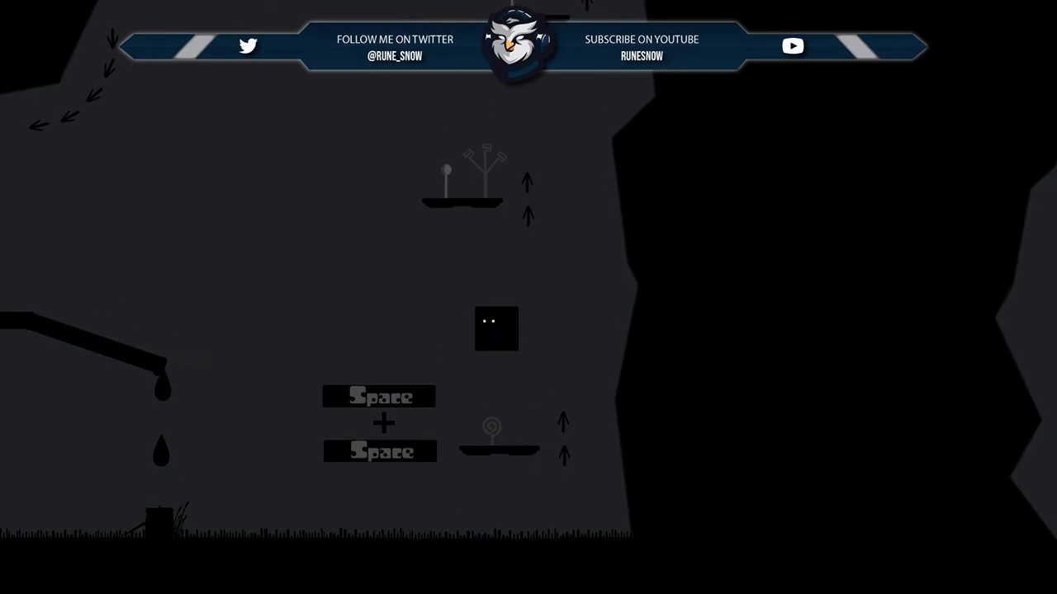
{"action": "key", "text": "space"}
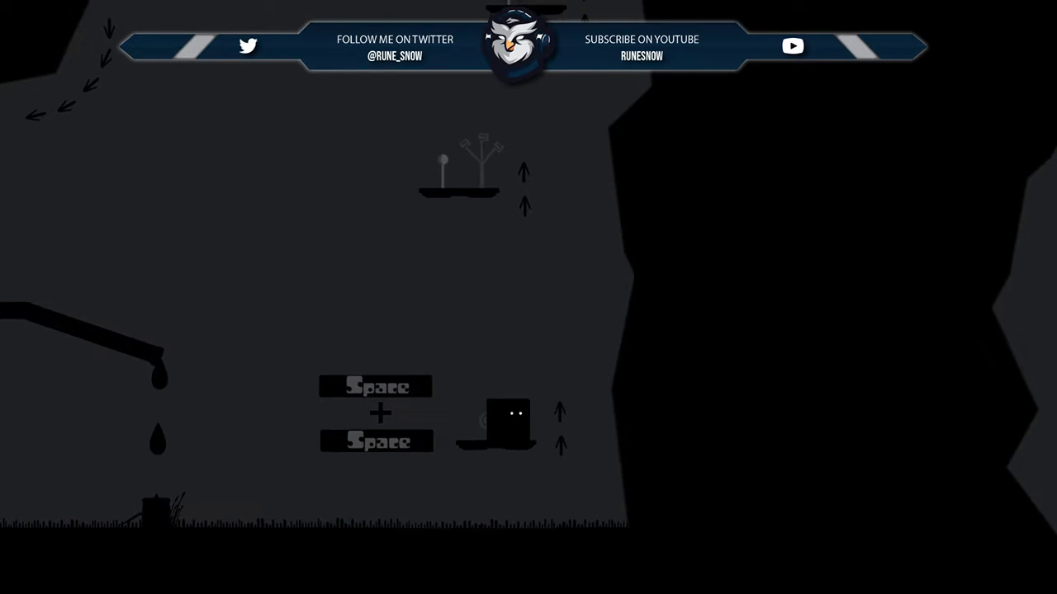
{"action": "key", "text": "space"}
{"action": "key", "text": "space"}
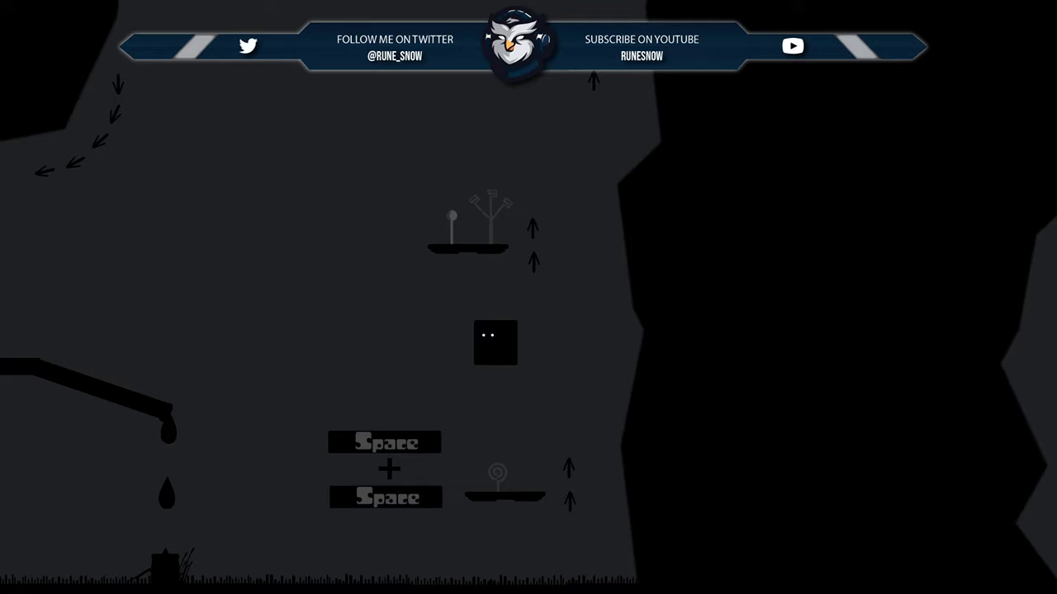
{"action": "key", "text": "space"}
{"action": "key", "text": "space"}
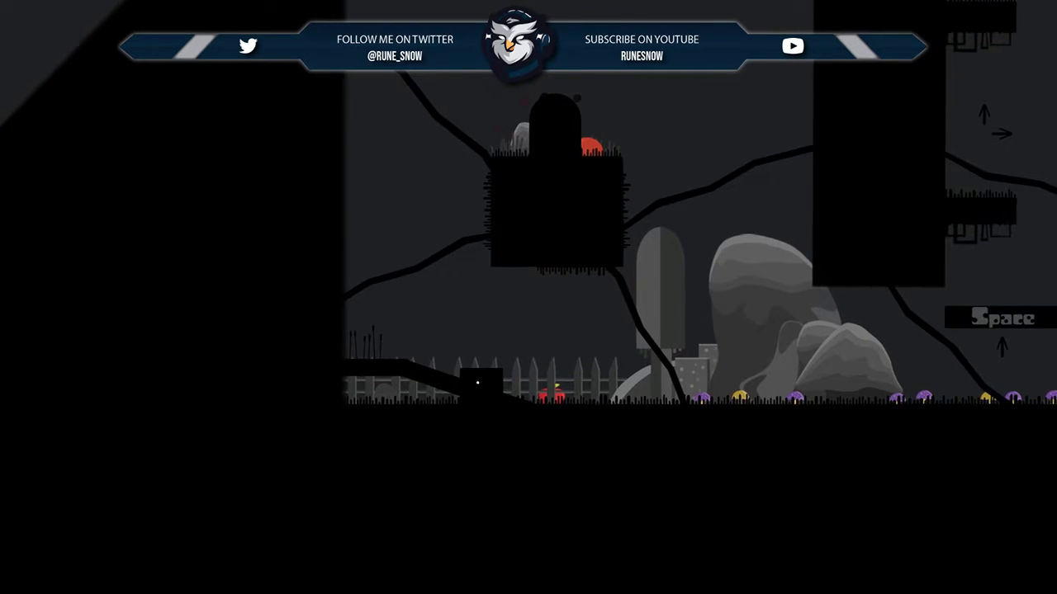
- Walk right past the fence and jump up past the Space sign to the red-moon ledge
{"action": "key", "text": "Right"}
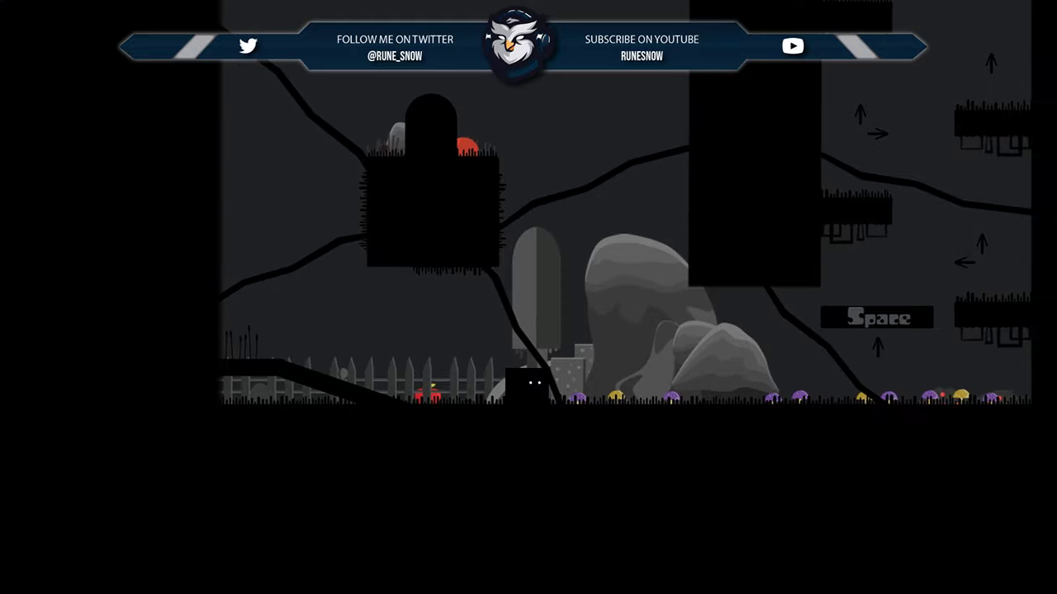
{"action": "key", "text": "Right"}
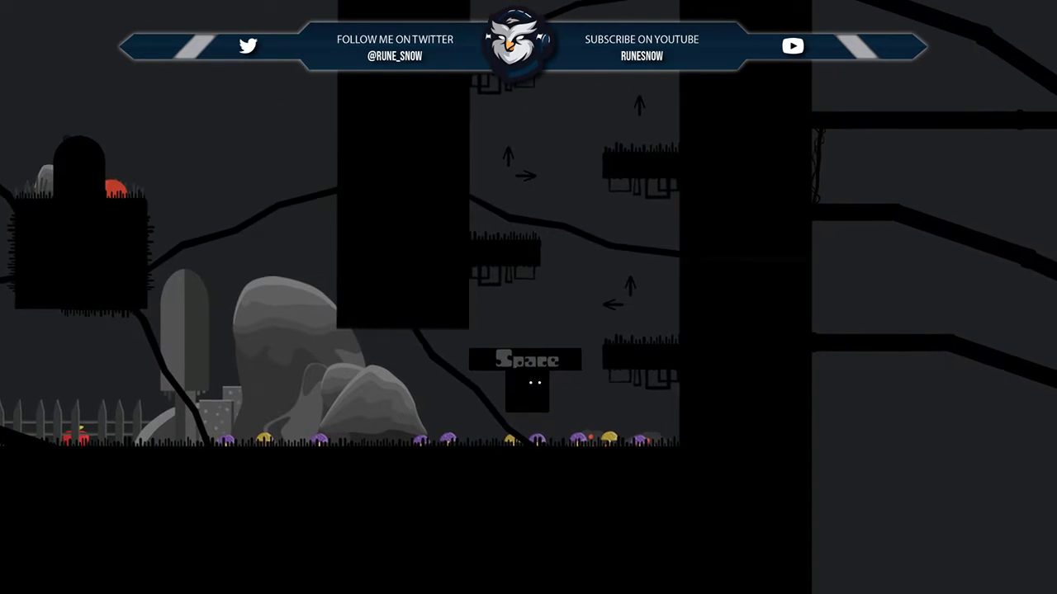
{"action": "key", "text": "space"}
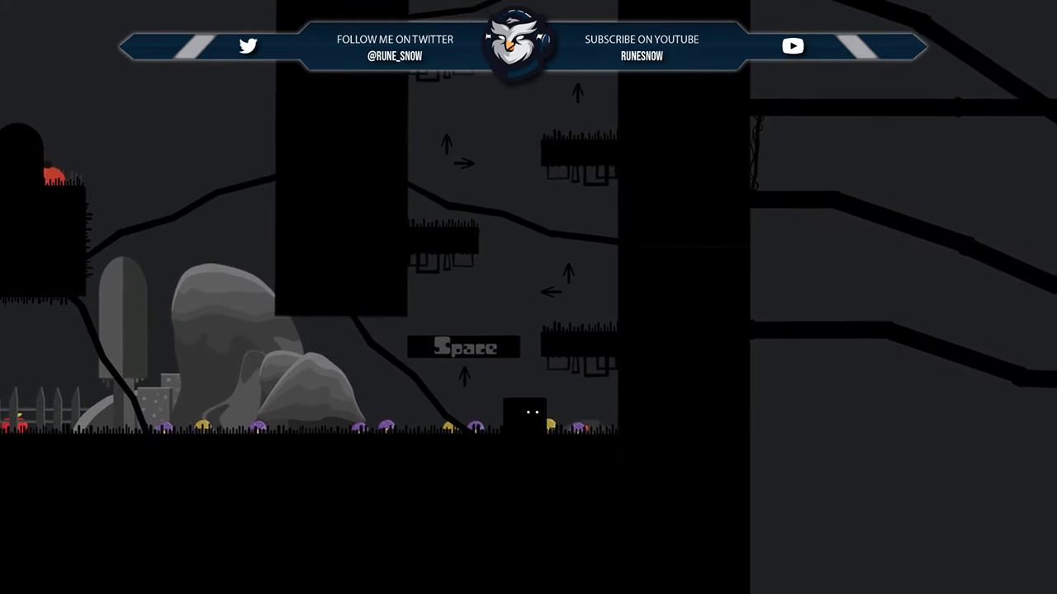
{"action": "key", "text": "space"}
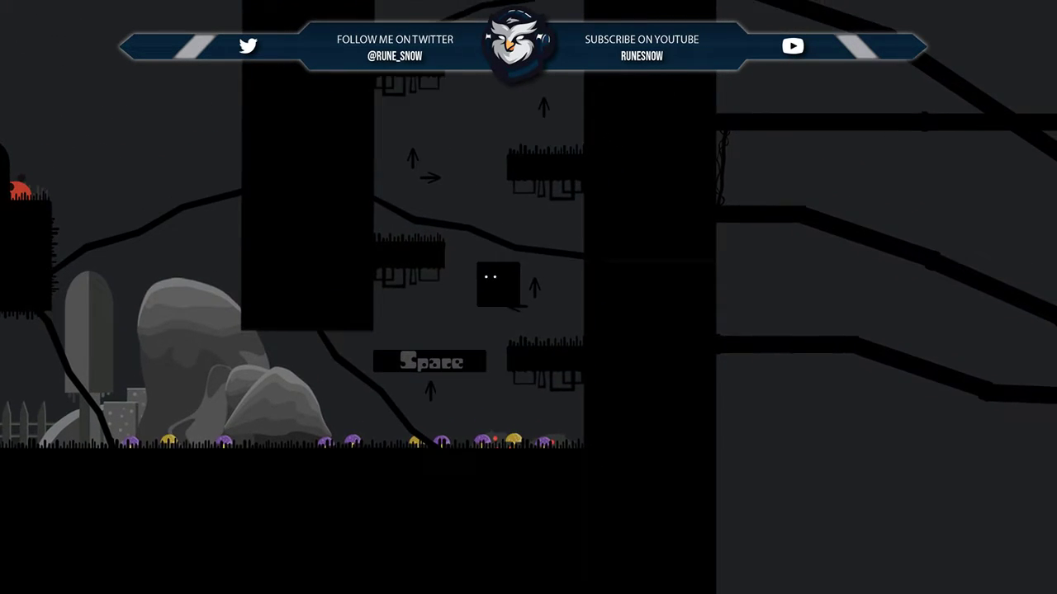
{"action": "key", "text": "space"}
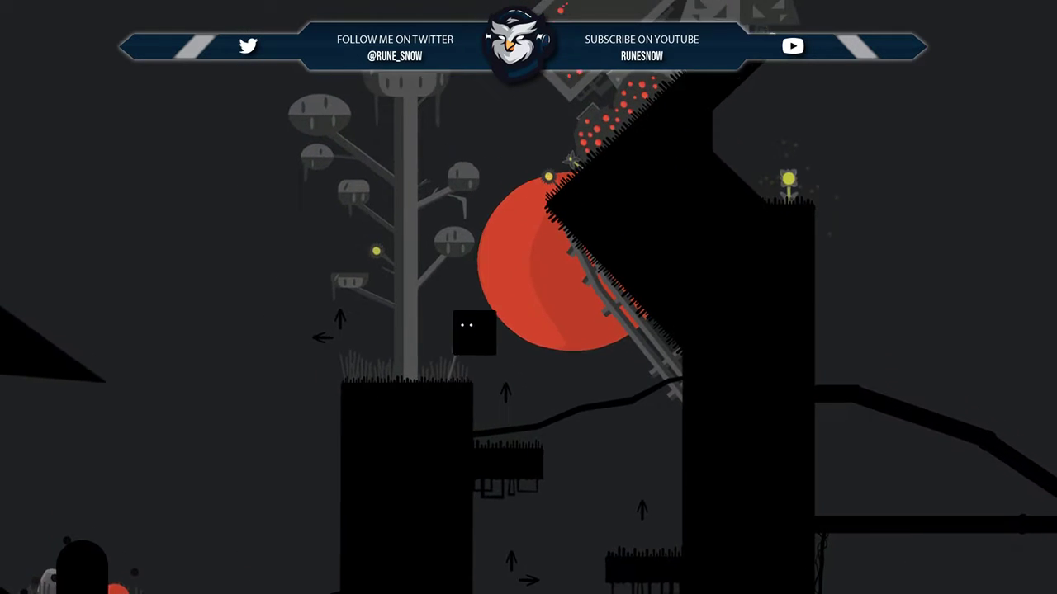
{"action": "key", "text": "space"}
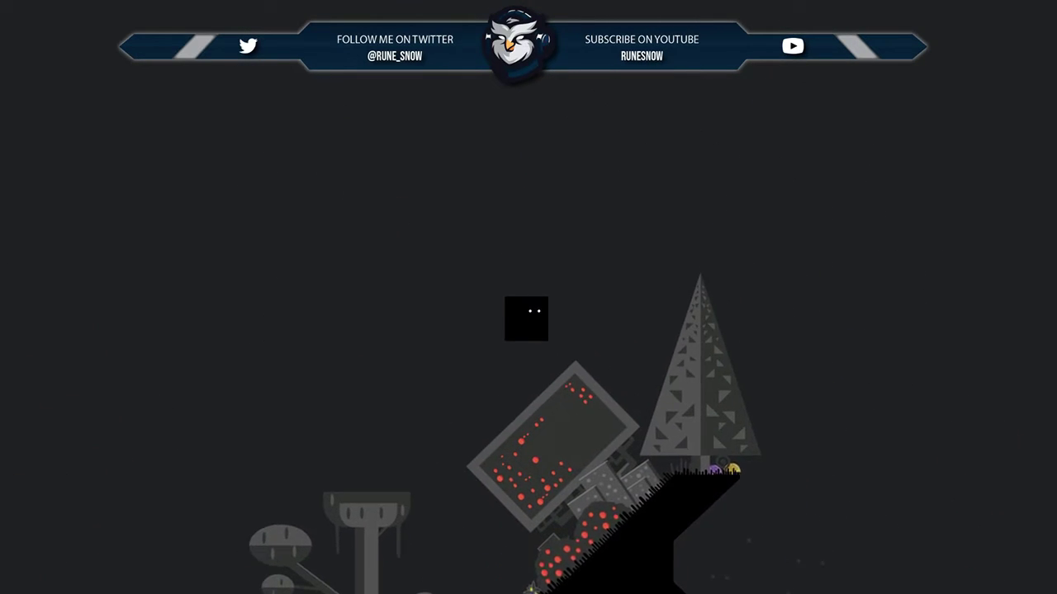
{"action": "key", "text": "Right"}
{"action": "key", "text": "Right"}
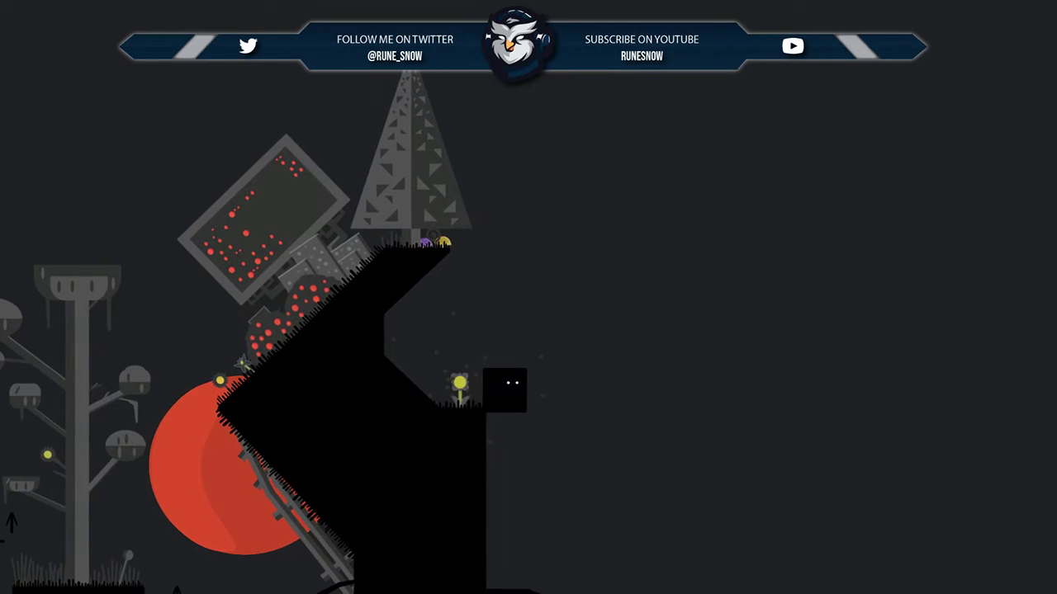
- Drop to the start area, jump around the black pillar, then head right past the large block
{"action": "key", "text": "Down"}
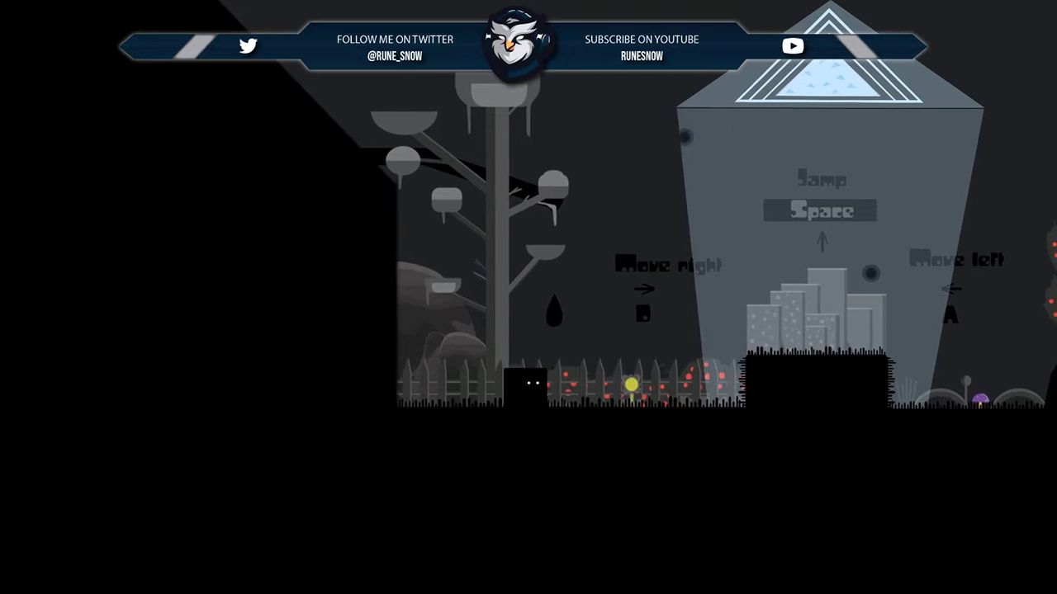
{"action": "key", "text": "d"}
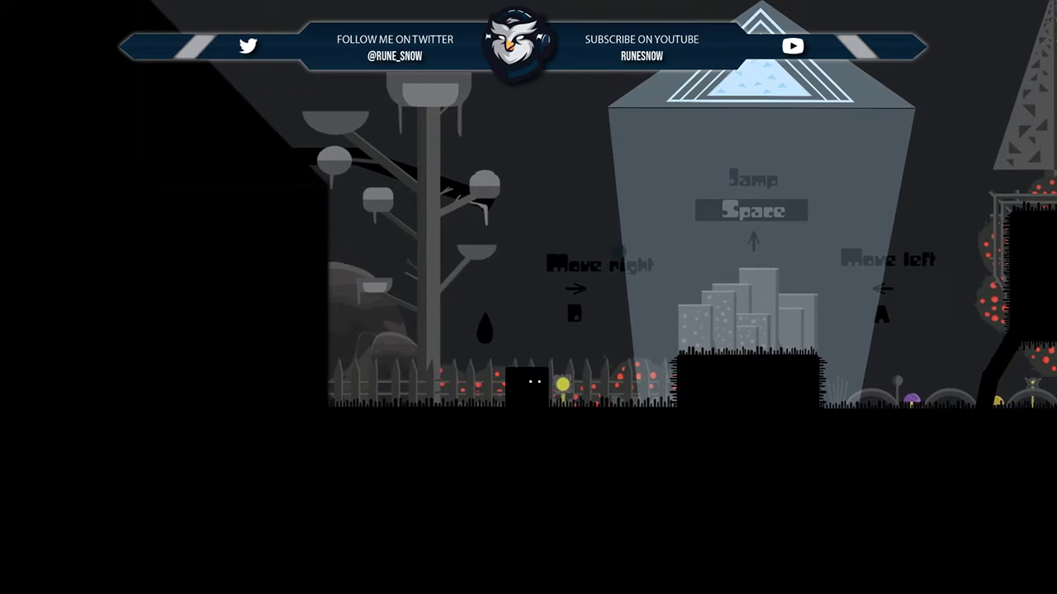
{"action": "key", "text": "space"}
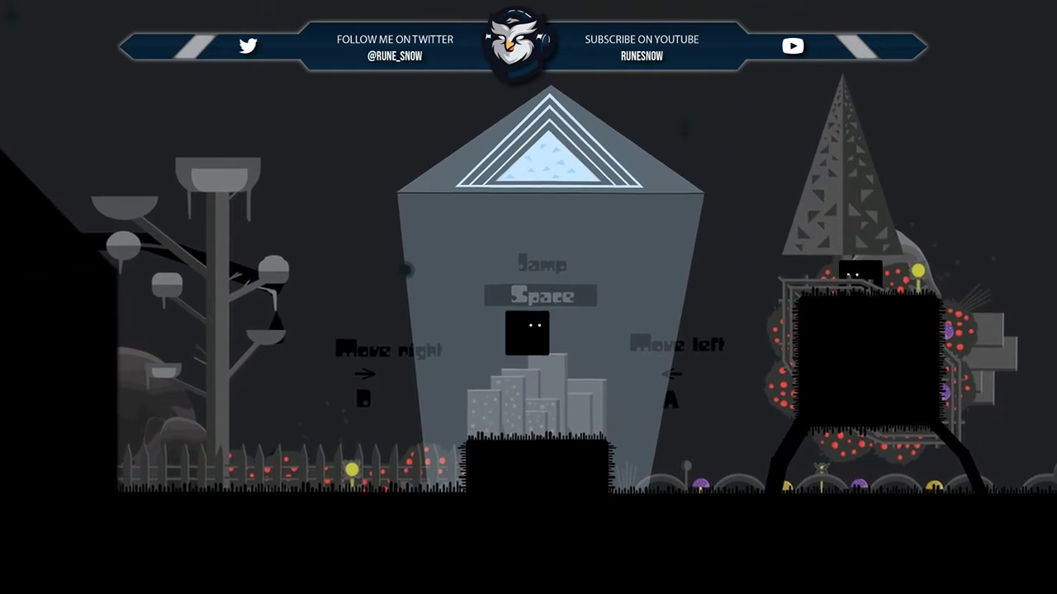
{"action": "key", "text": "d"}
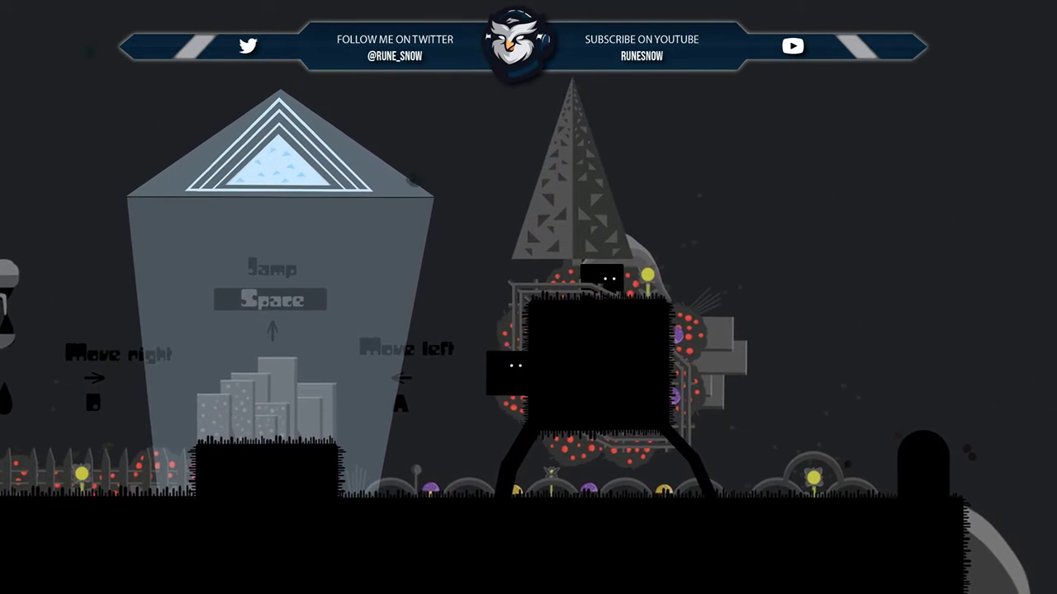
{"action": "key", "text": "a"}
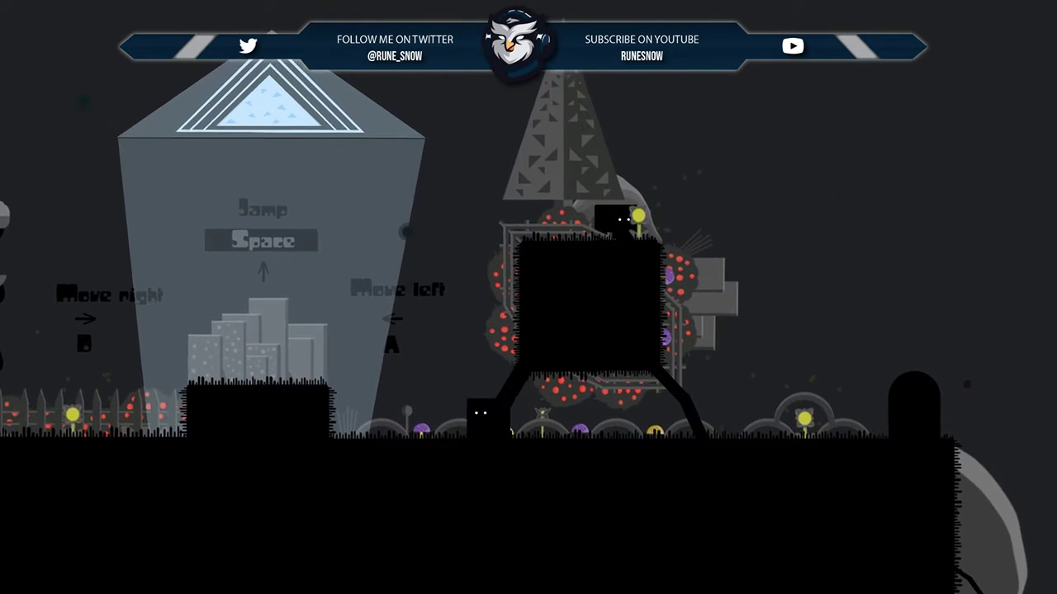
{"action": "key", "text": "space"}
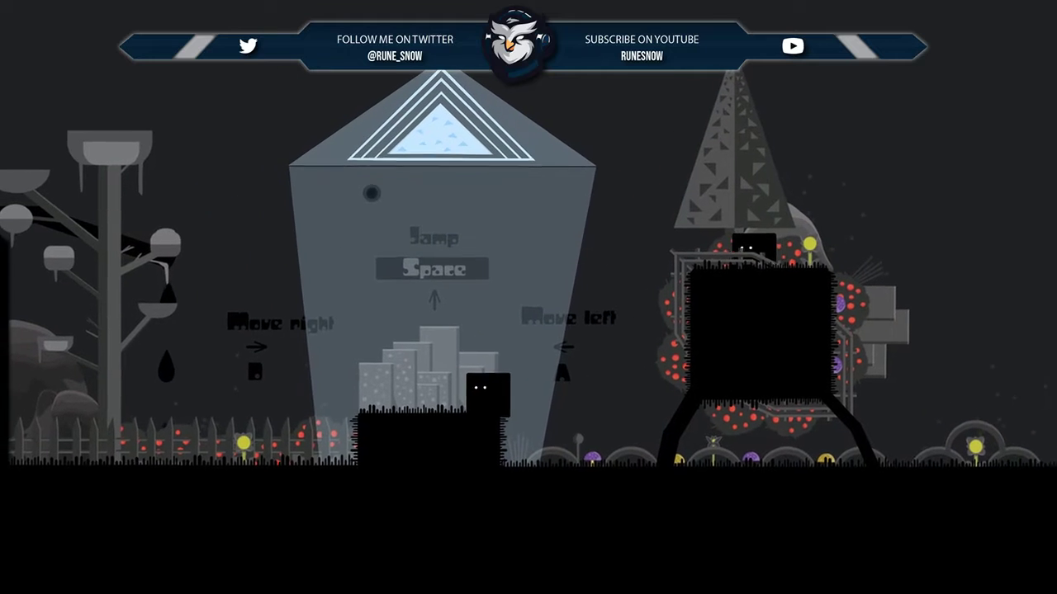
{"action": "key", "text": "space"}
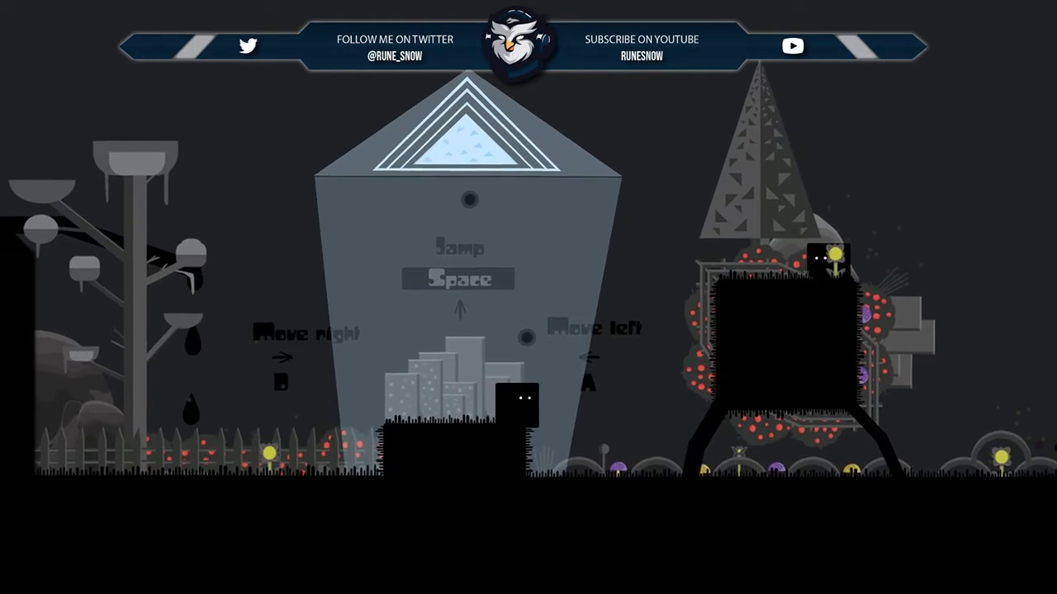
{"action": "key", "text": "space"}
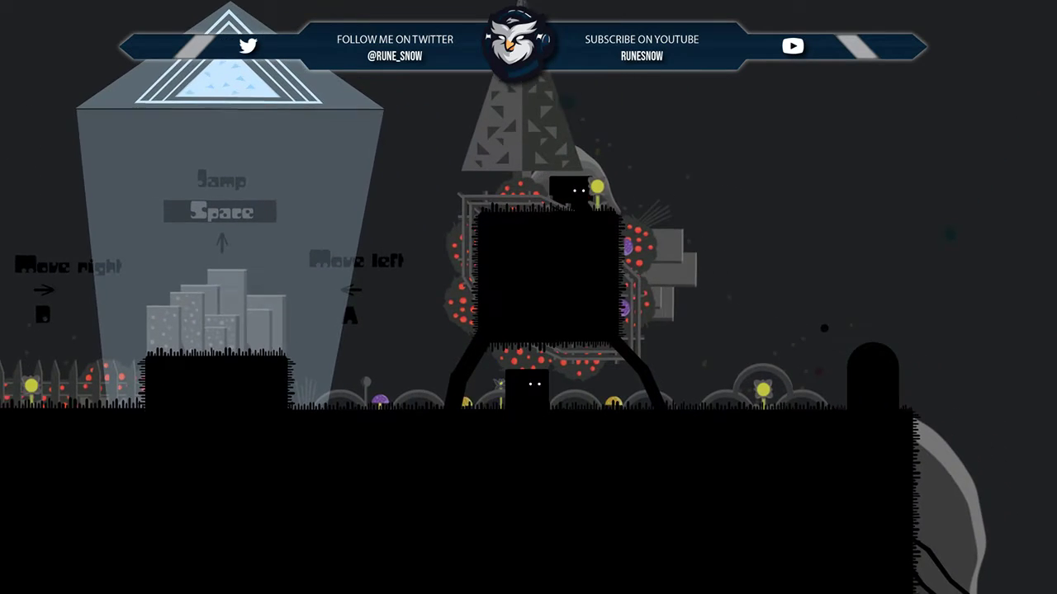
{"action": "key", "text": "Right"}
{"action": "key", "text": "space"}
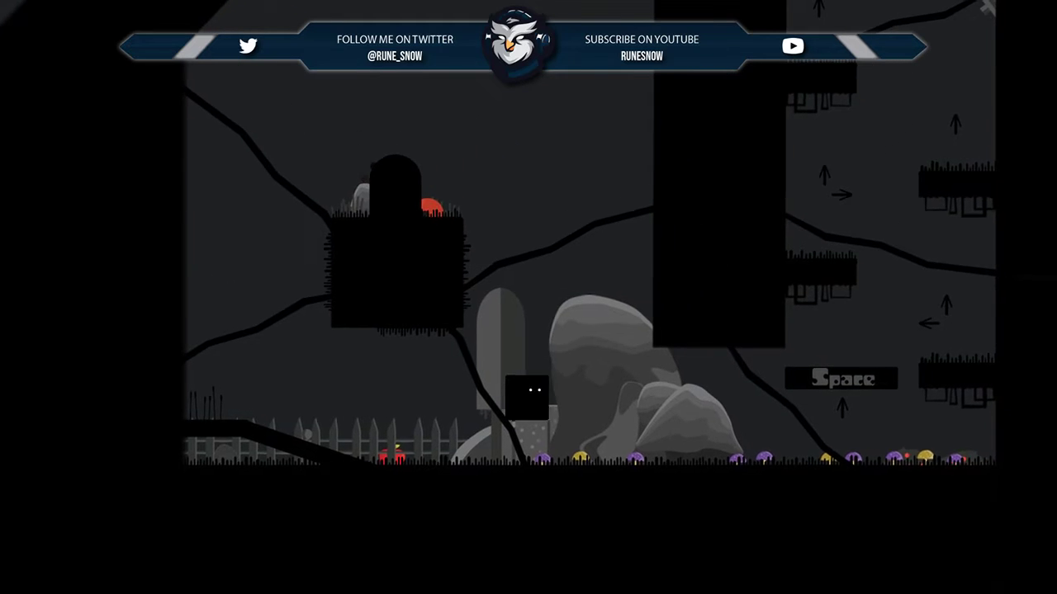
- Walk right to the Space sign and jump up toward the red moon ledge
{"action": "key", "text": "Right"}
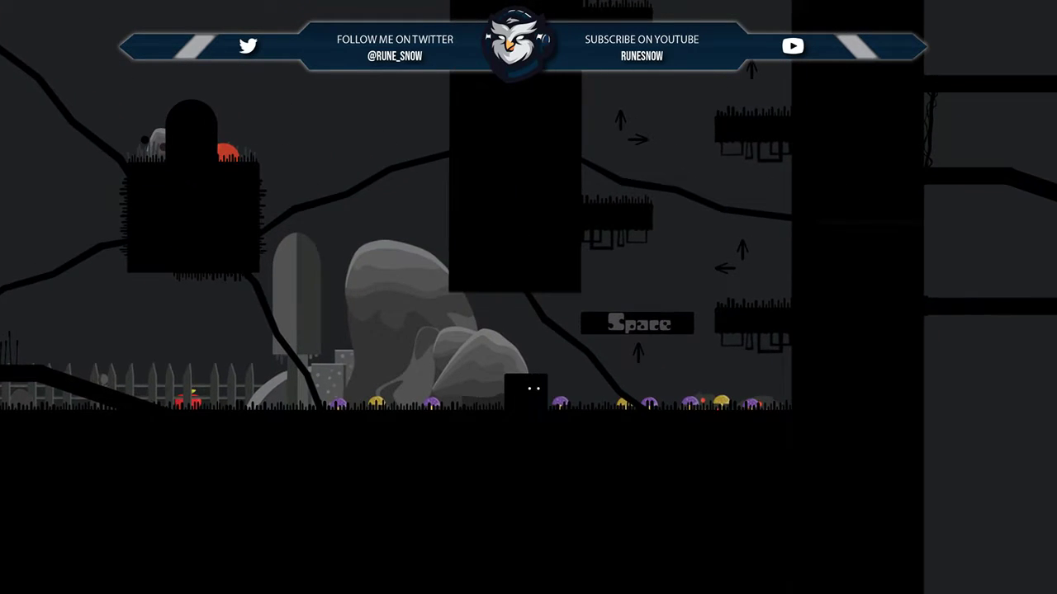
{"action": "key", "text": "Right"}
{"action": "key", "text": "space"}
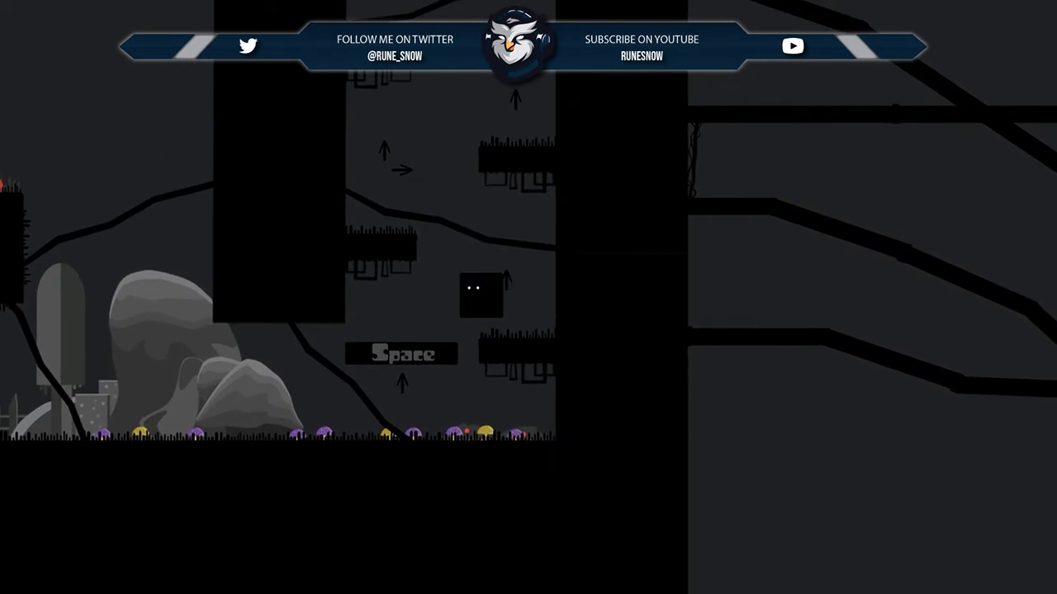
{"action": "key", "text": "space"}
{"action": "key", "text": "Right"}
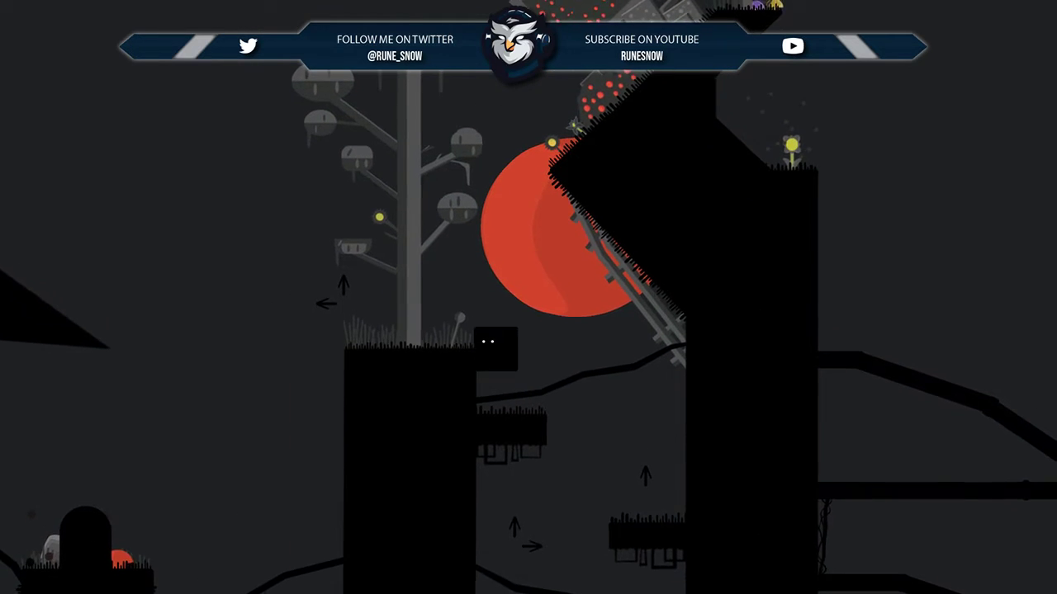
{"action": "key", "text": "Left"}
- Double-jump up the floating platforms onto the mushroom platform and jump from it
{"action": "key", "text": "space"}
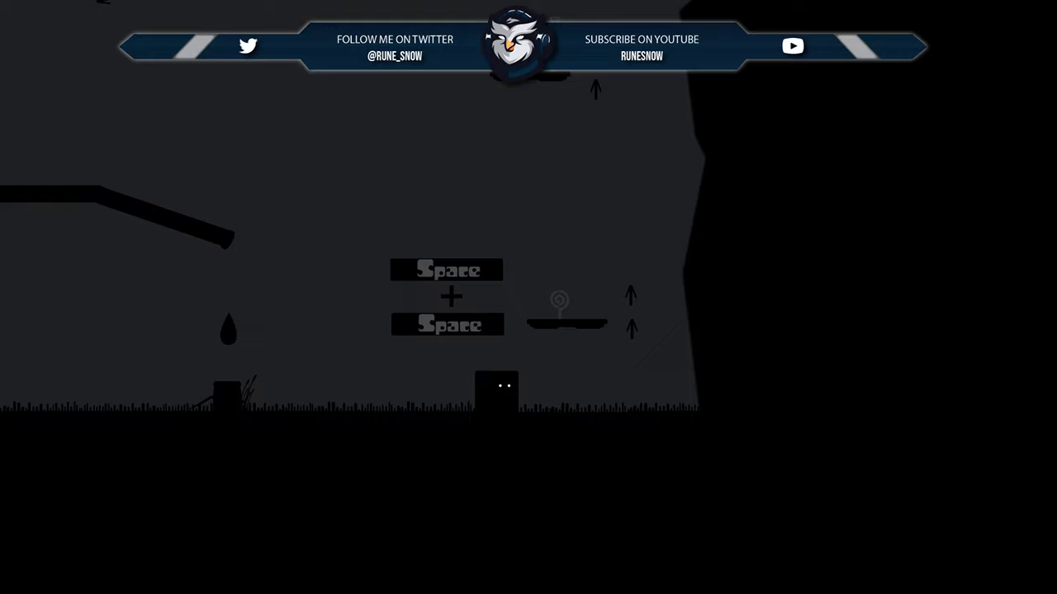
{"action": "key", "text": "space"}
{"action": "key", "text": "space"}
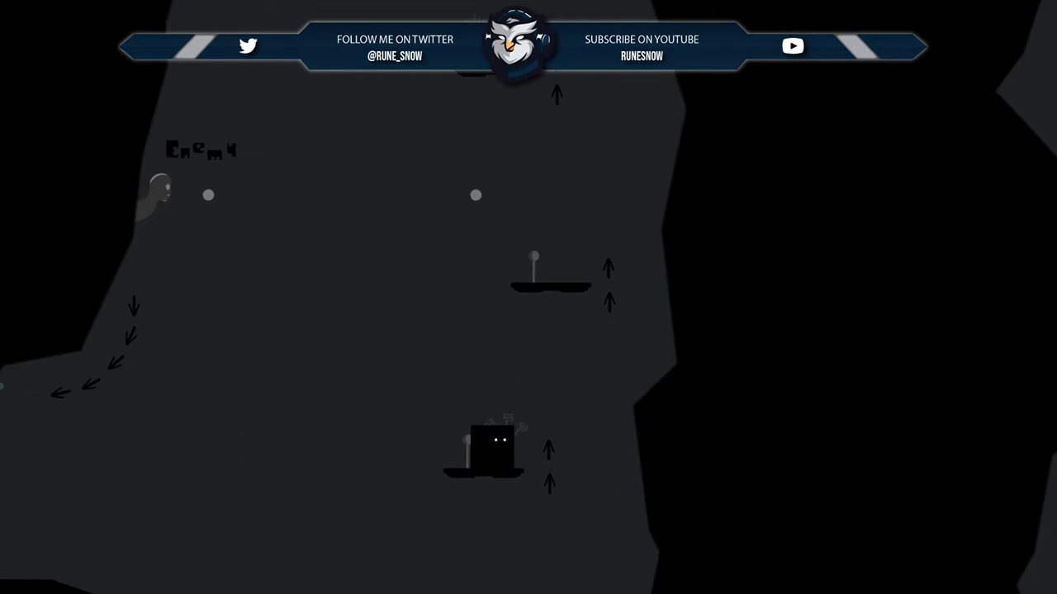
{"action": "key", "text": "space"}
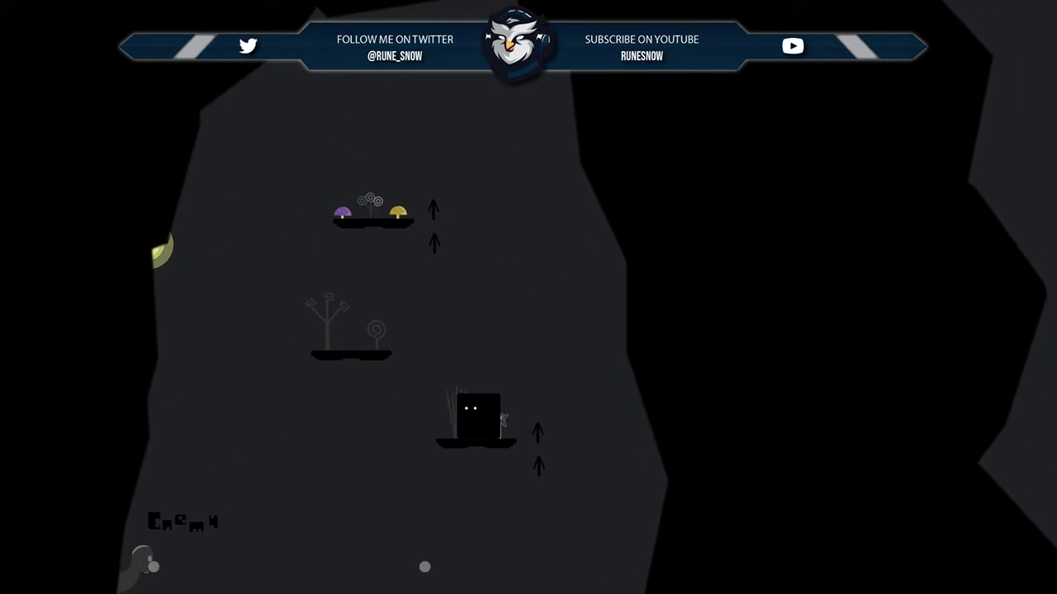
{"action": "key", "text": "space"}
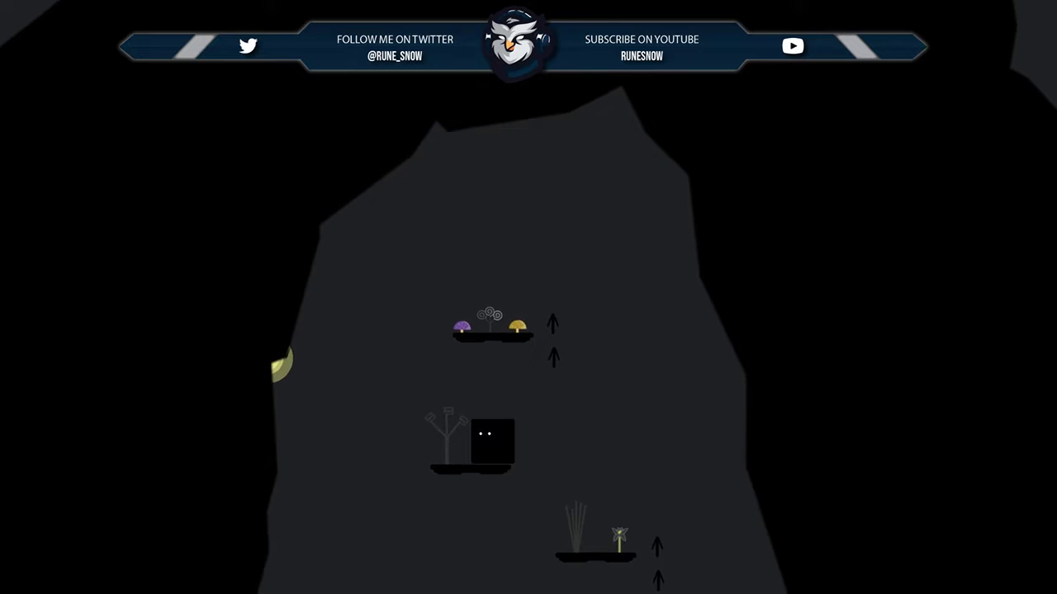
{"action": "key", "text": "space"}
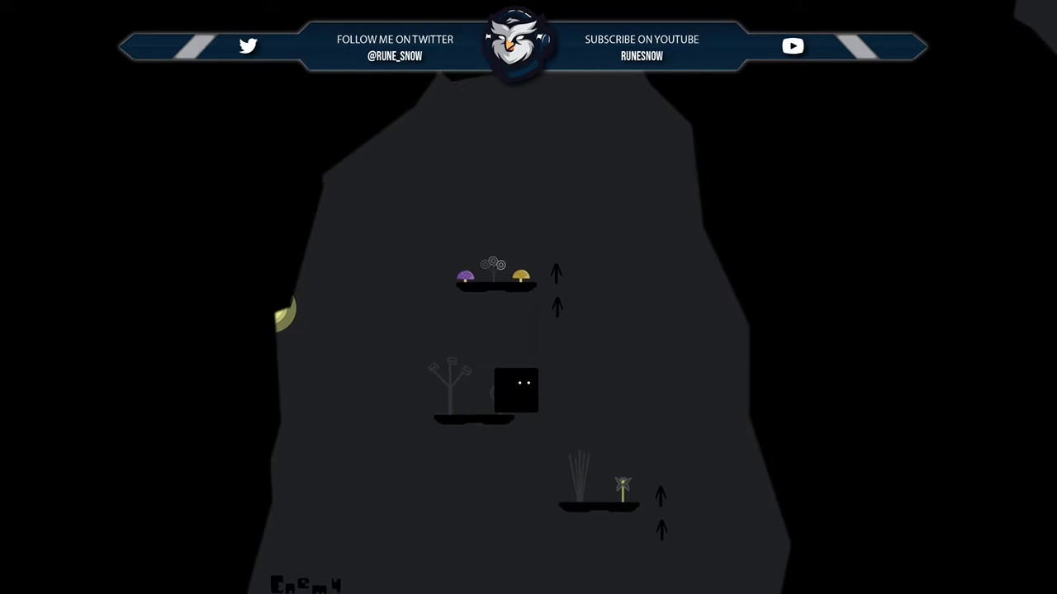
{"action": "key", "text": "space"}
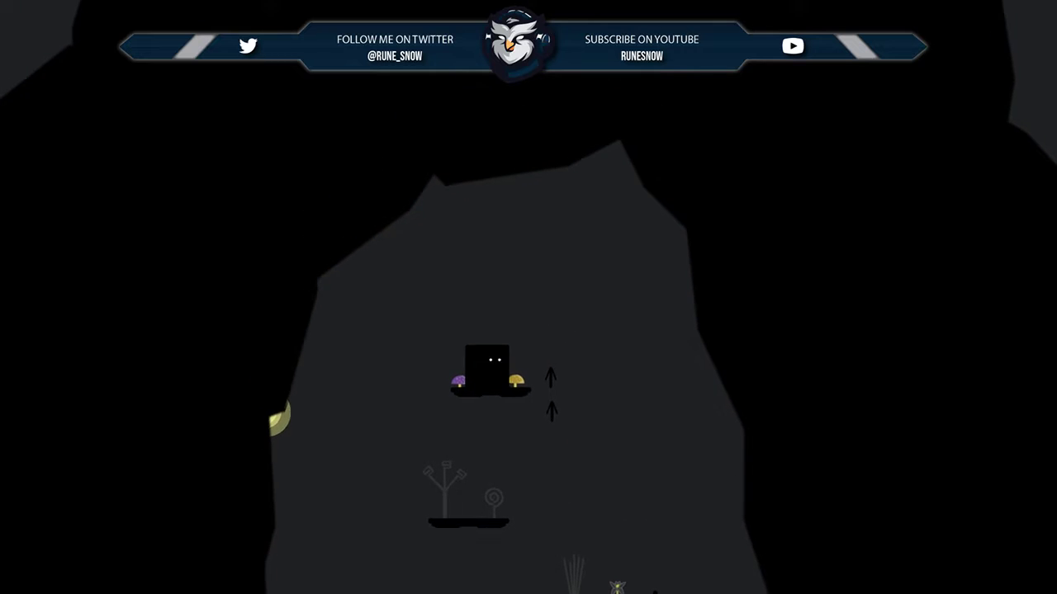
{"action": "key", "text": "space"}
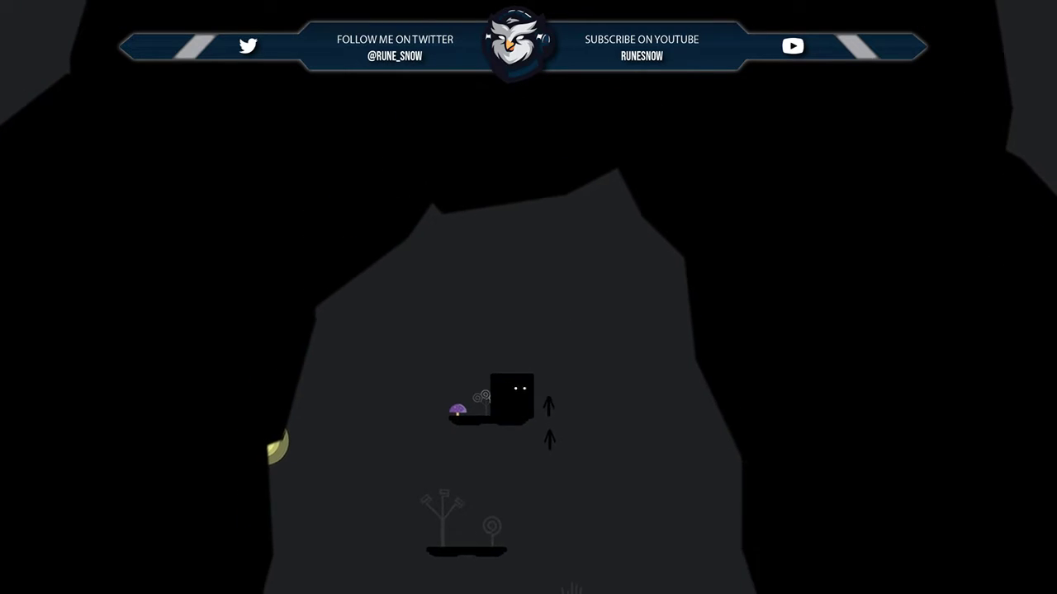
{"action": "key", "text": "space"}
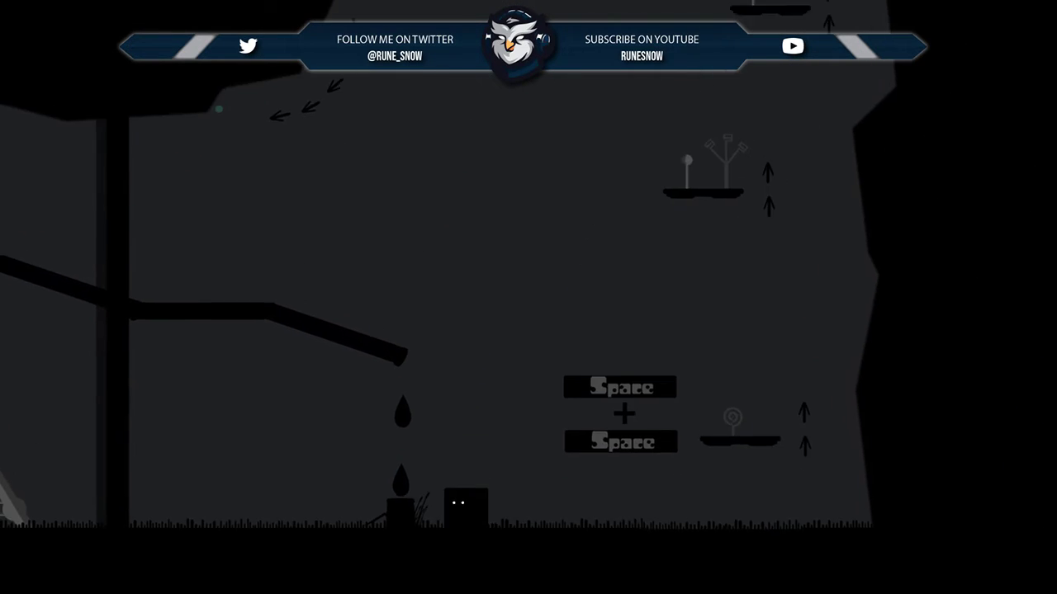
- Run the cube left past the candle and fence, jumping near the tombstone
{"action": "key", "text": "Left"}
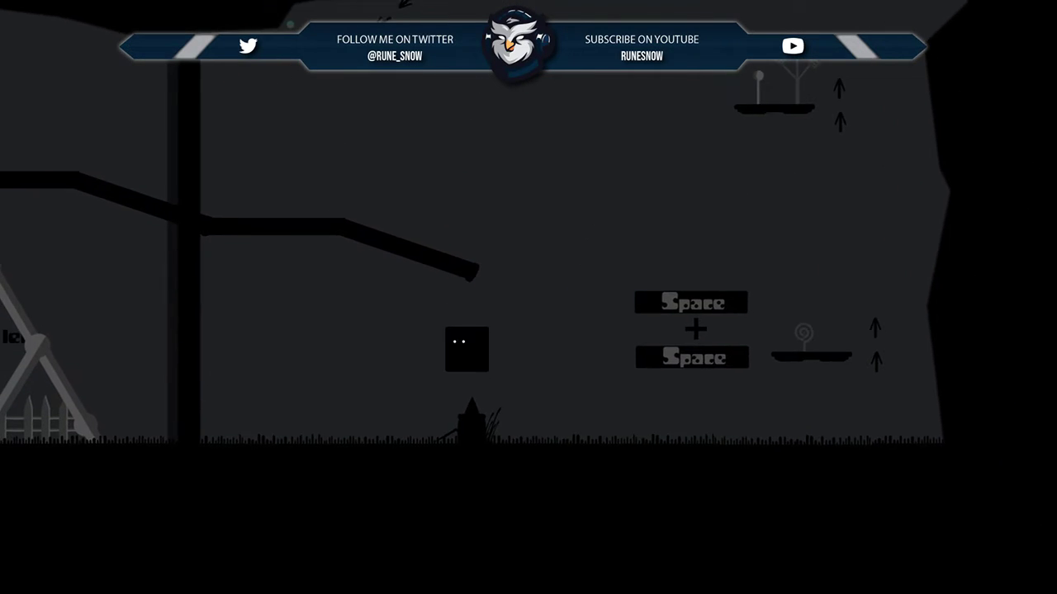
{"action": "key", "text": "space"}
{"action": "key", "text": "space"}
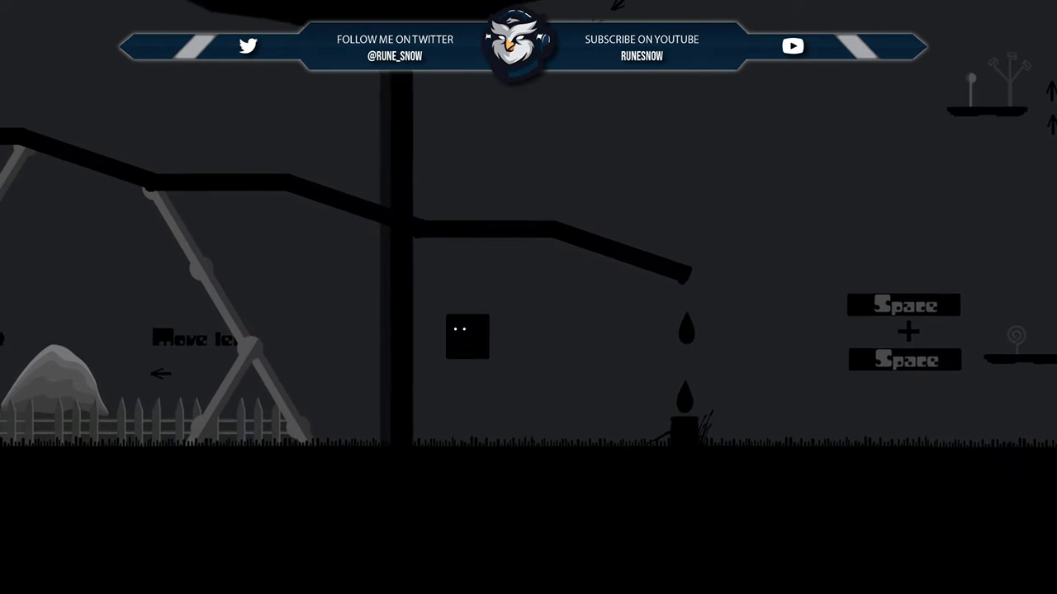
{"action": "key", "text": "Left"}
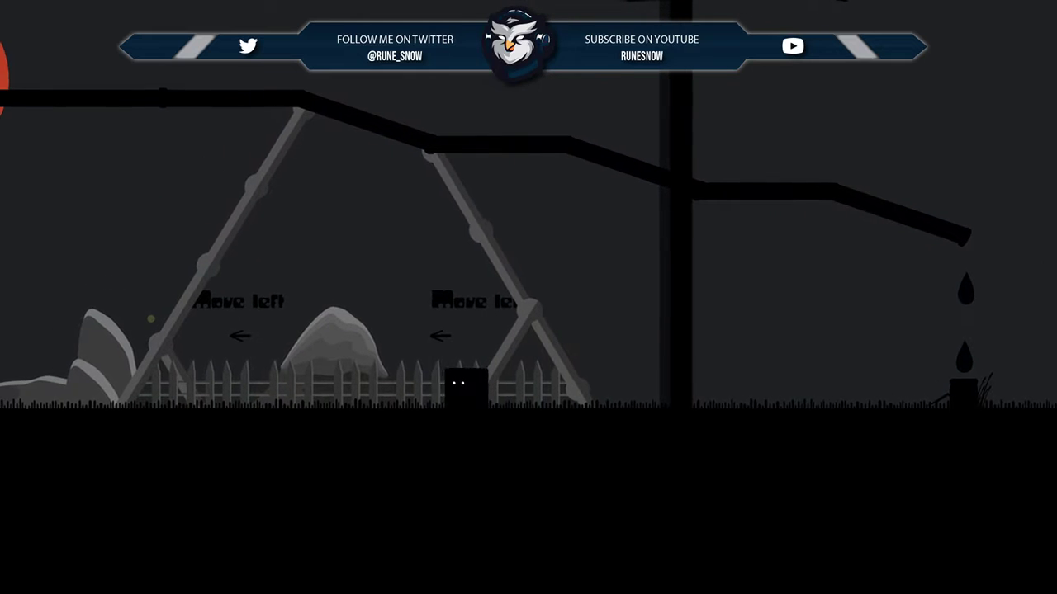
{"action": "key", "text": "Left"}
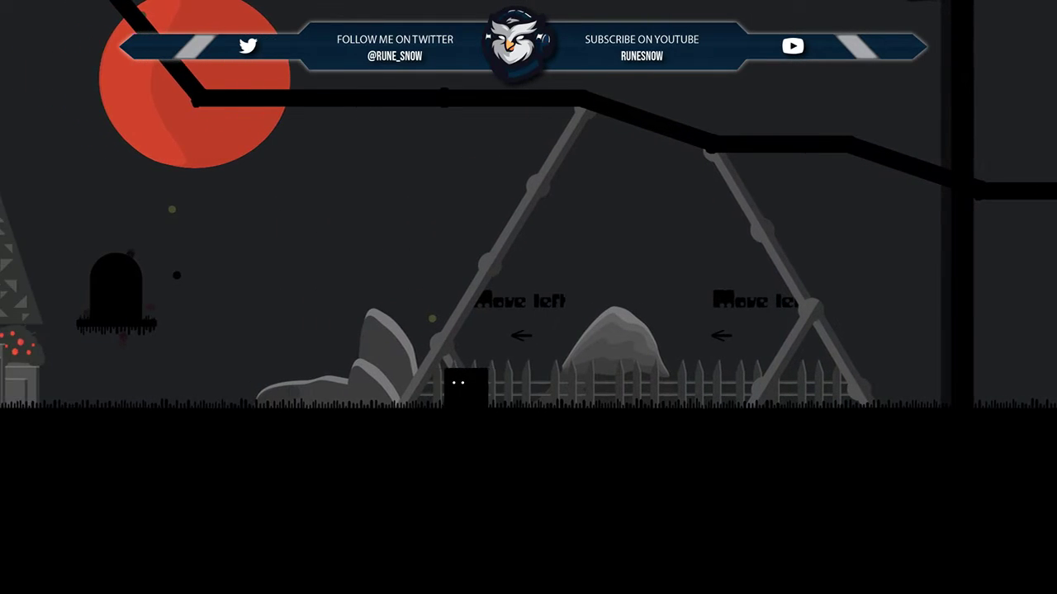
{"action": "key", "text": "Left"}
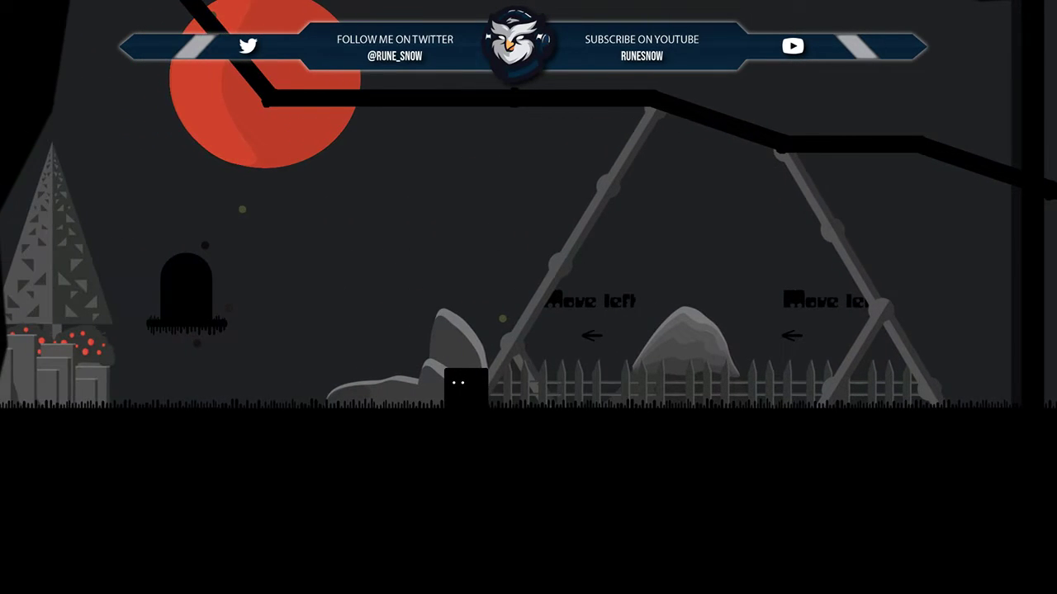
{"action": "key", "text": "space"}
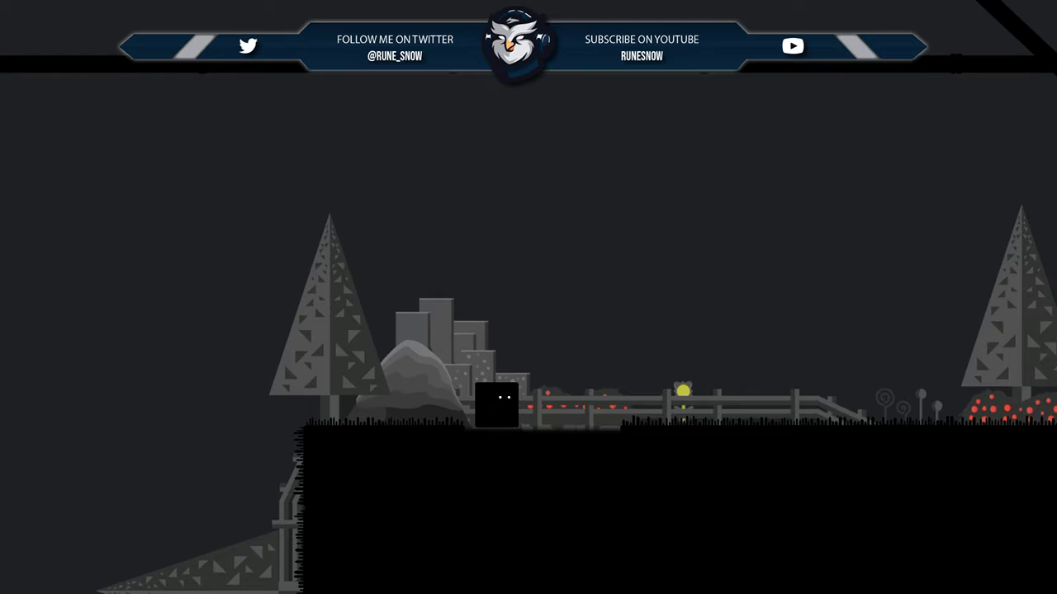
- Run right past the tree and leap off the ledge toward the dripping pipe and enemy platforms
{"action": "key", "text": "Right"}
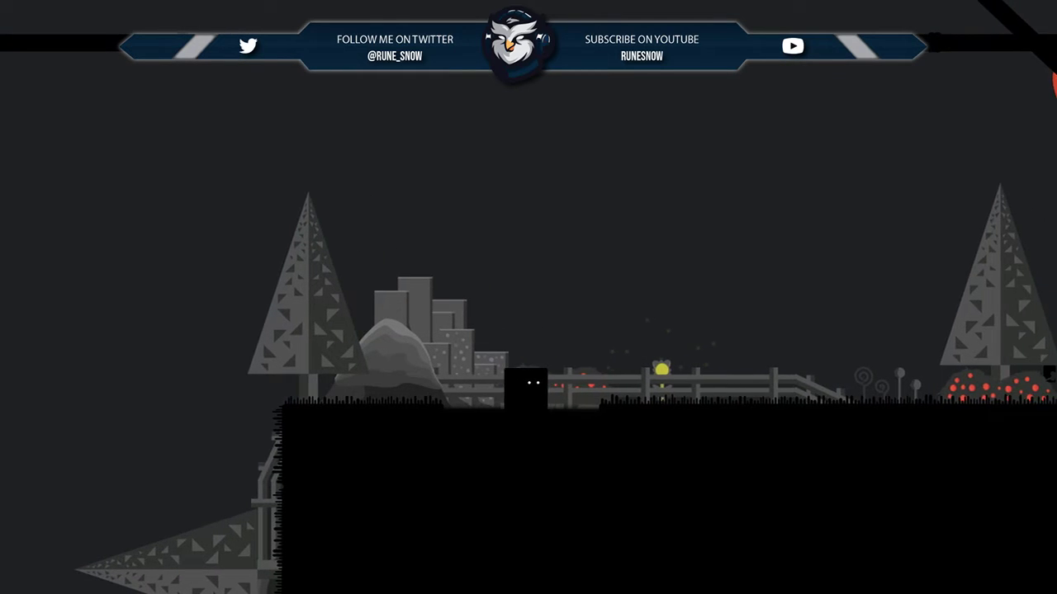
{"action": "key", "text": "Right"}
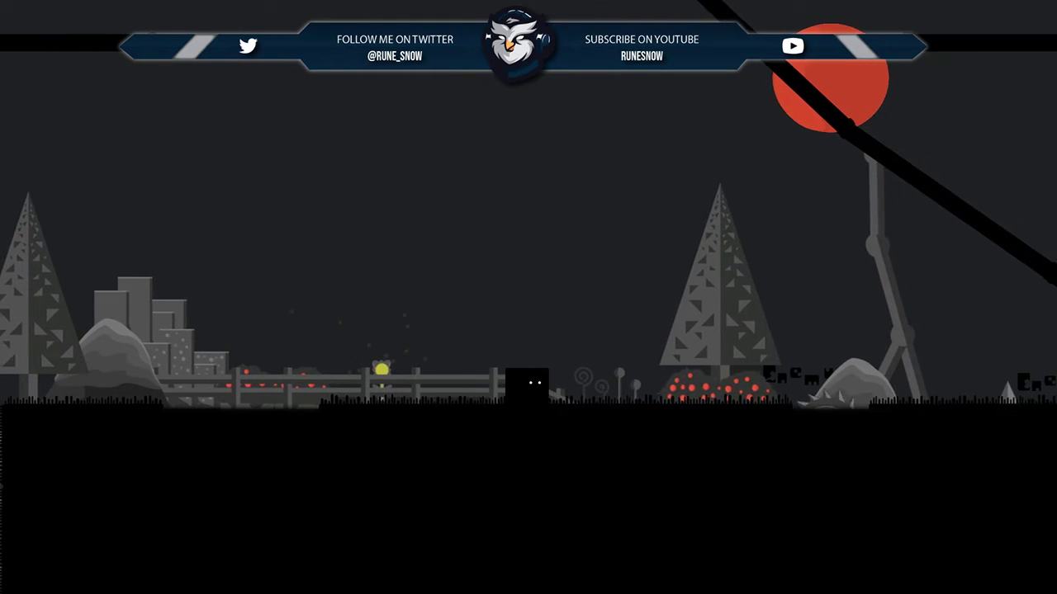
{"action": "key", "text": "space"}
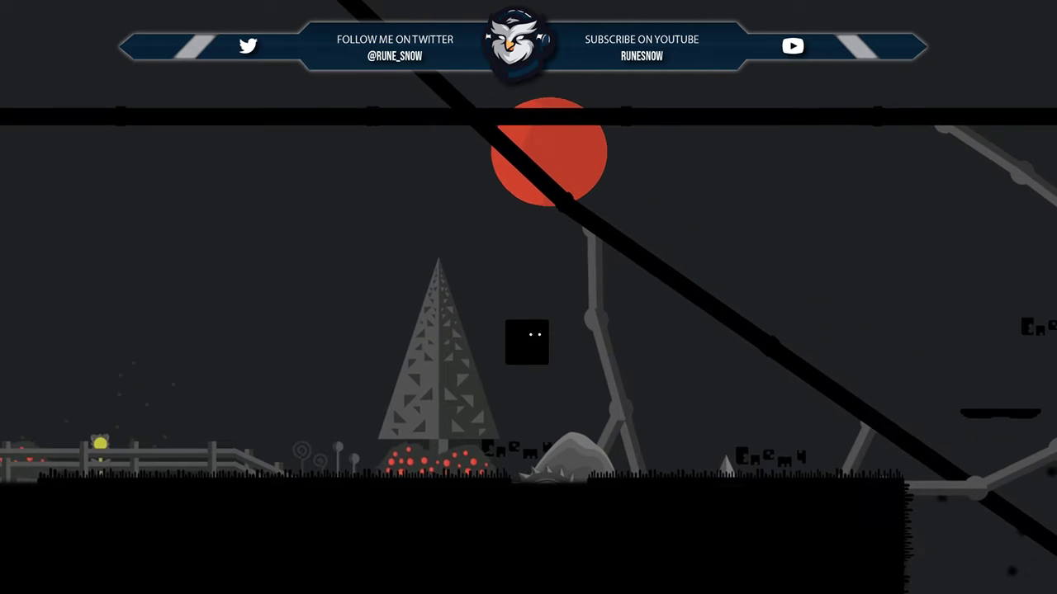
{"action": "key", "text": "Right"}
{"action": "key", "text": "Right"}
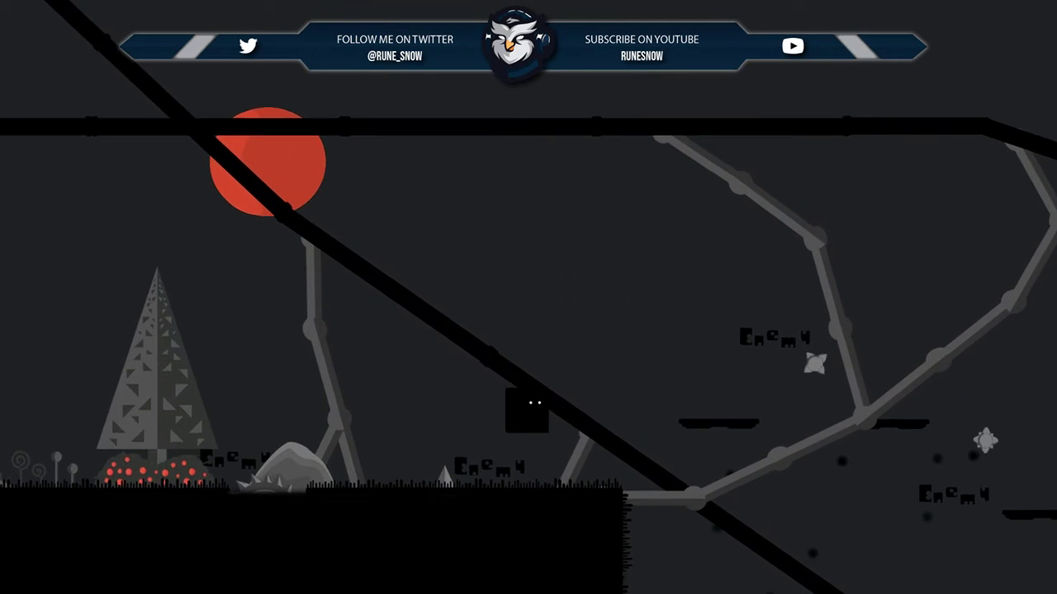
{"action": "key", "text": "Right"}
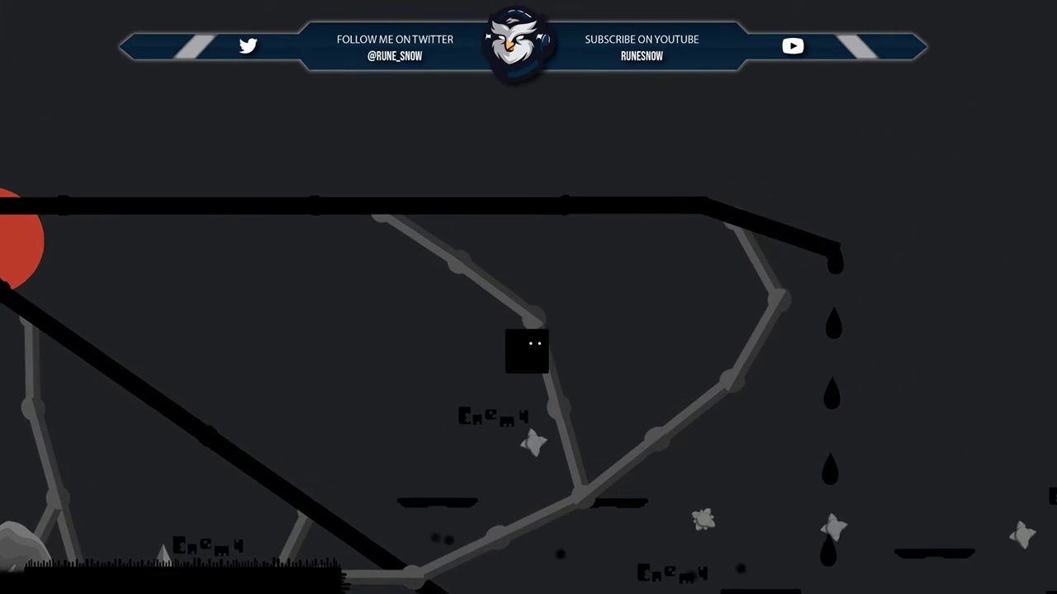
{"action": "key", "text": "space"}
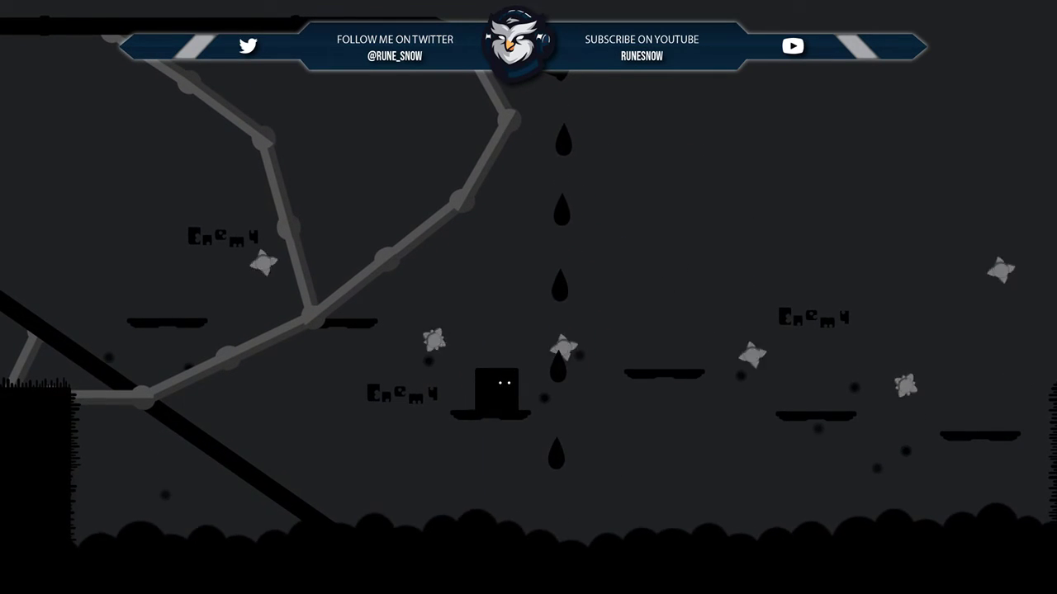
{"action": "key", "text": "space"}
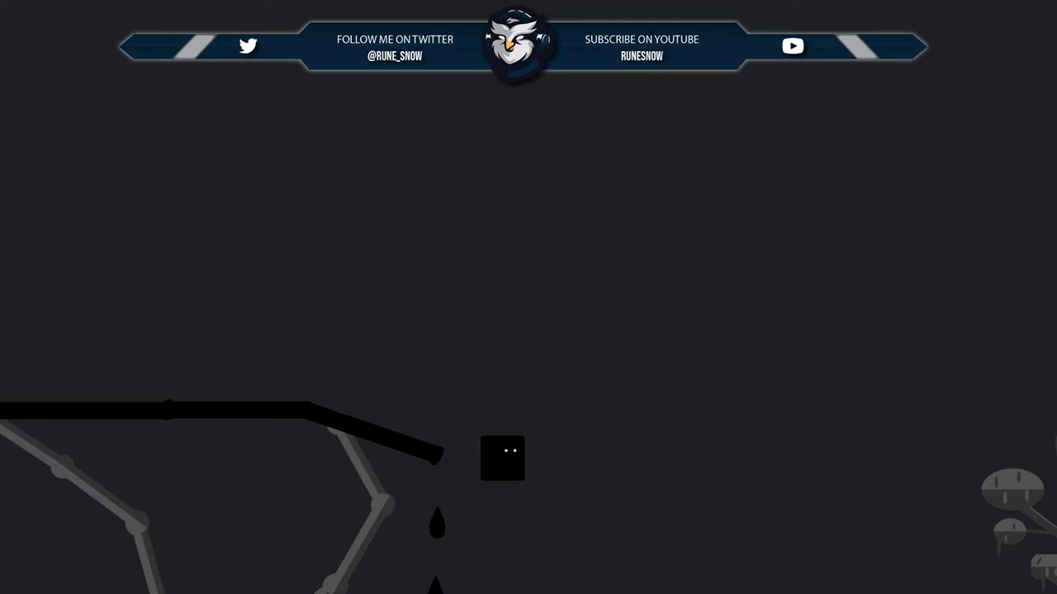
- Land, move onto the grass ledge, and jump over the fence onto the small ledge
{"action": "key", "text": "space"}
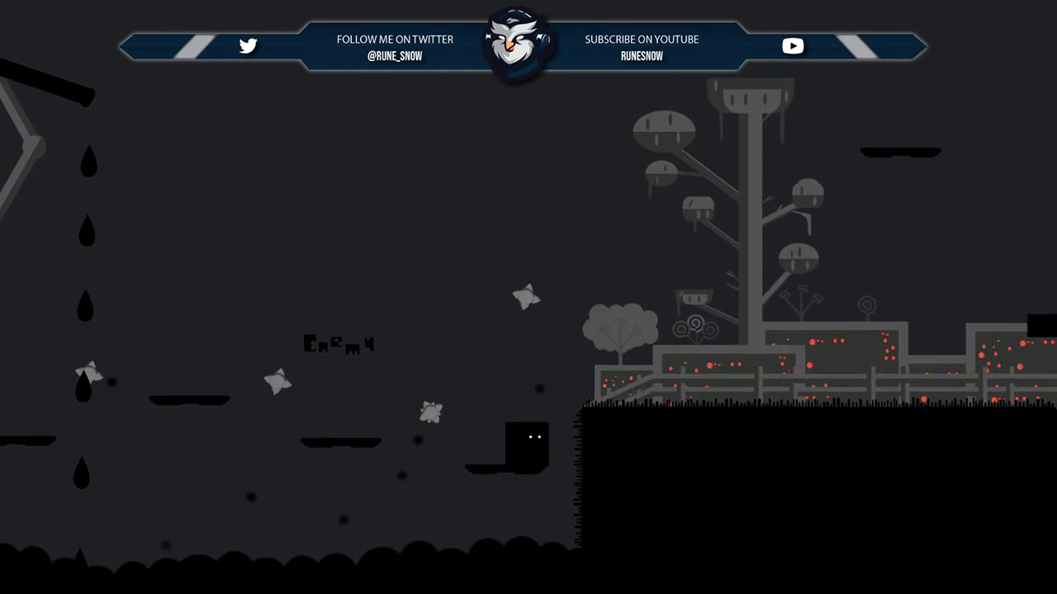
{"action": "key", "text": "Right"}
{"action": "key", "text": "space"}
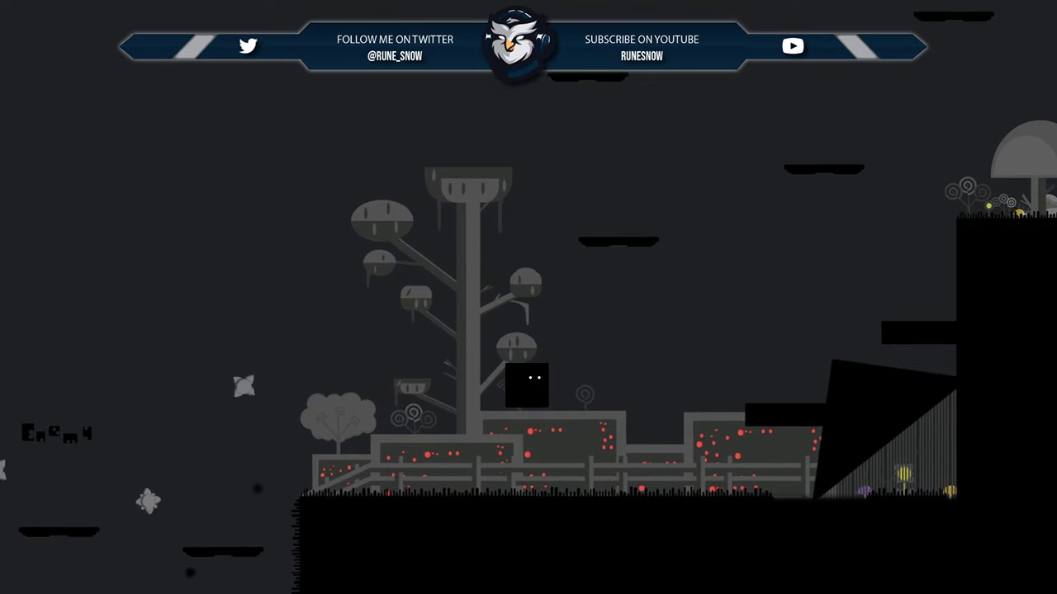
{"action": "key", "text": "Right"}
{"action": "key", "text": "space"}
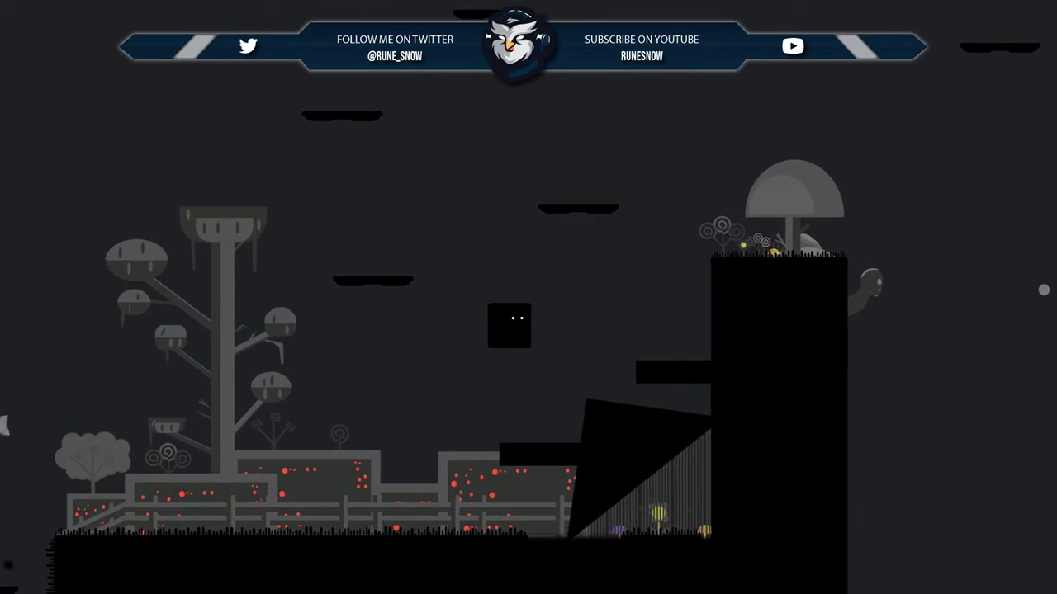
{"action": "key", "text": "Right"}
{"action": "key", "text": "space"}
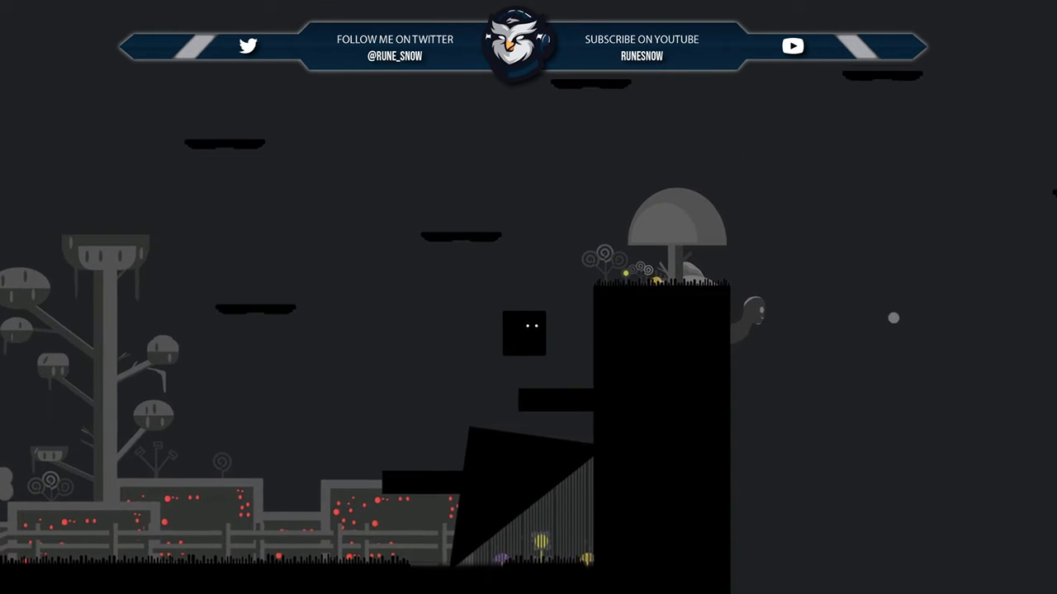
- Jump up above the tall pillar, drifting slightly left in mid-air
{"action": "key", "text": "space"}
{"action": "key", "text": "Right"}
{"action": "key", "text": "space"}
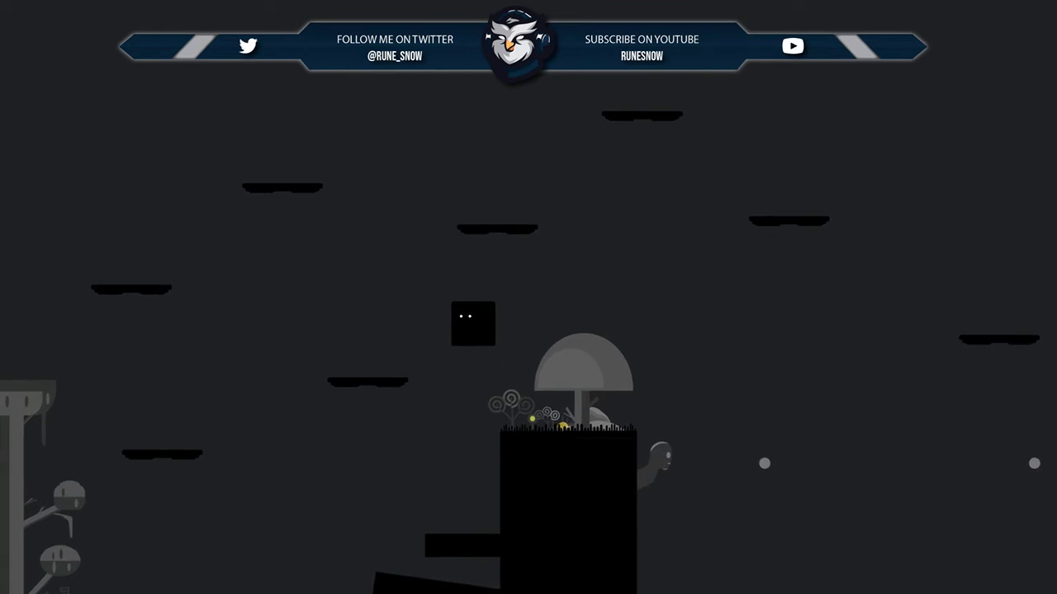
{"action": "key", "text": "Left"}
{"action": "key", "text": "Left"}
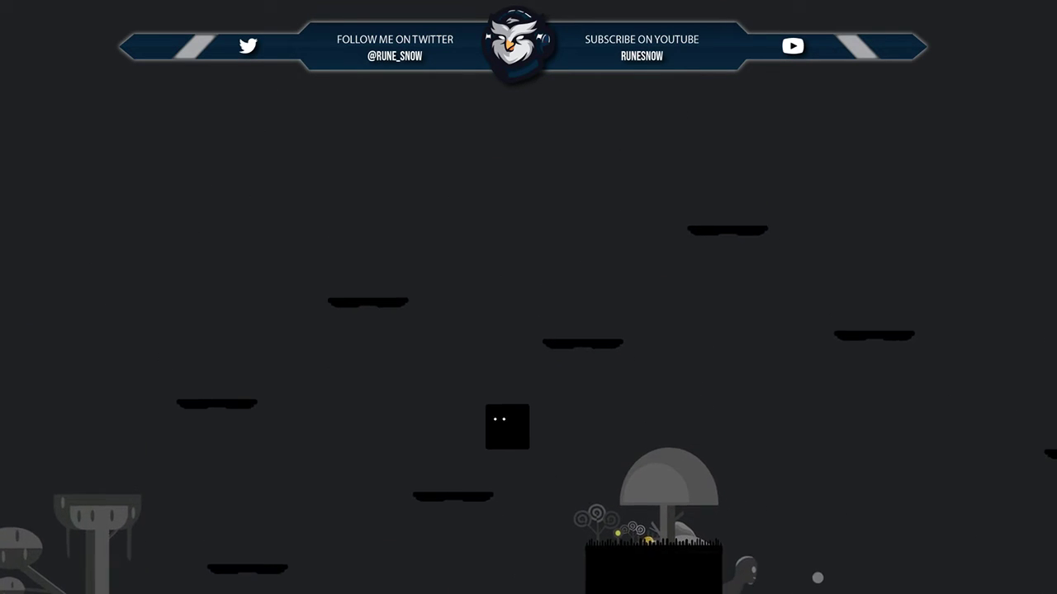
{"action": "key", "text": "space"}
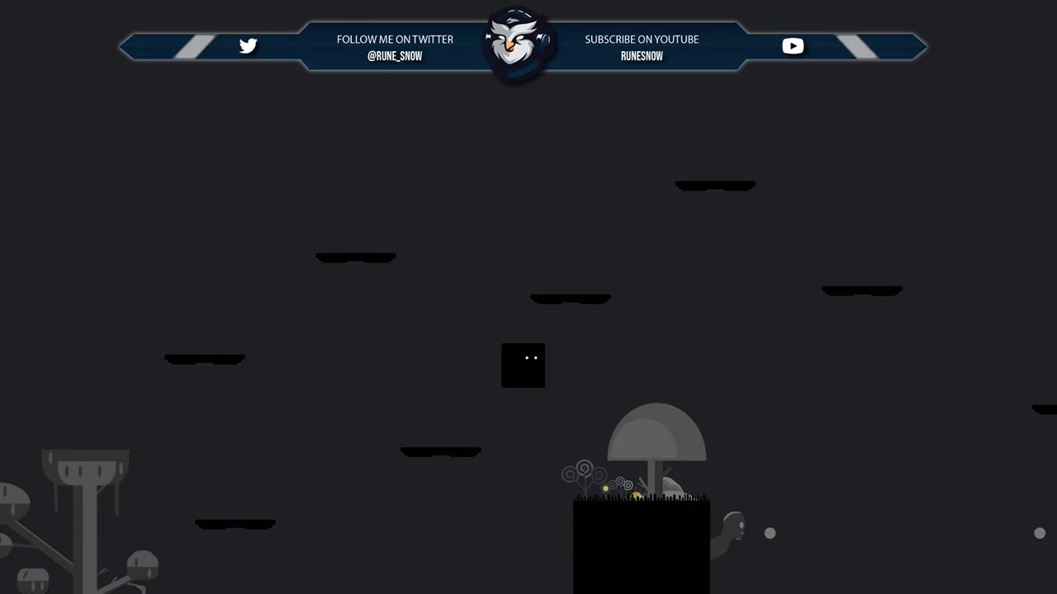
- Climb the ledges beside the pillar and hop across the floating platforms to a higher one
{"action": "key", "text": "space"}
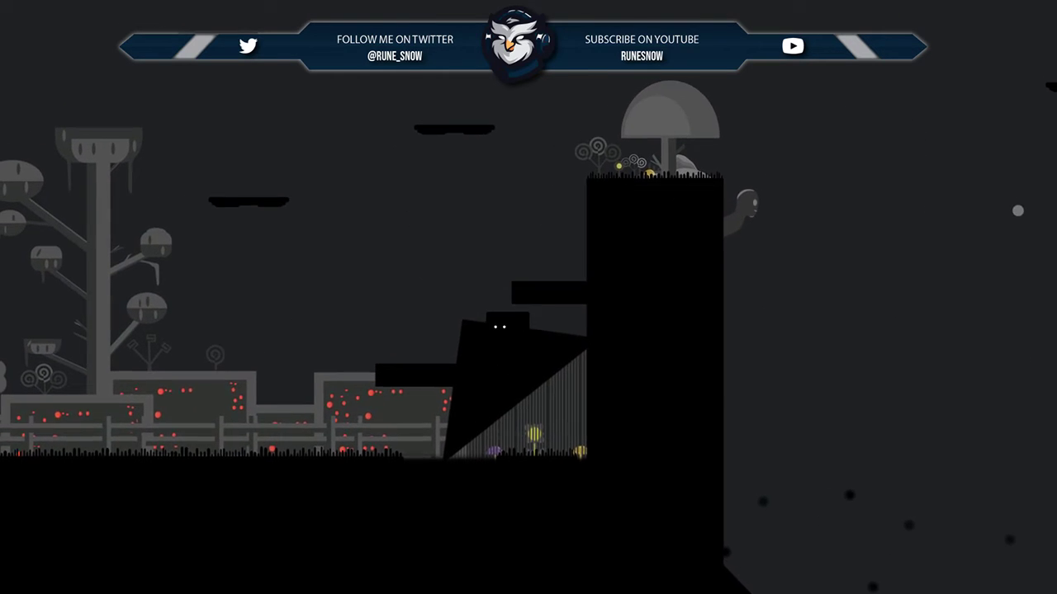
{"action": "key", "text": "space"}
{"action": "key", "text": "space"}
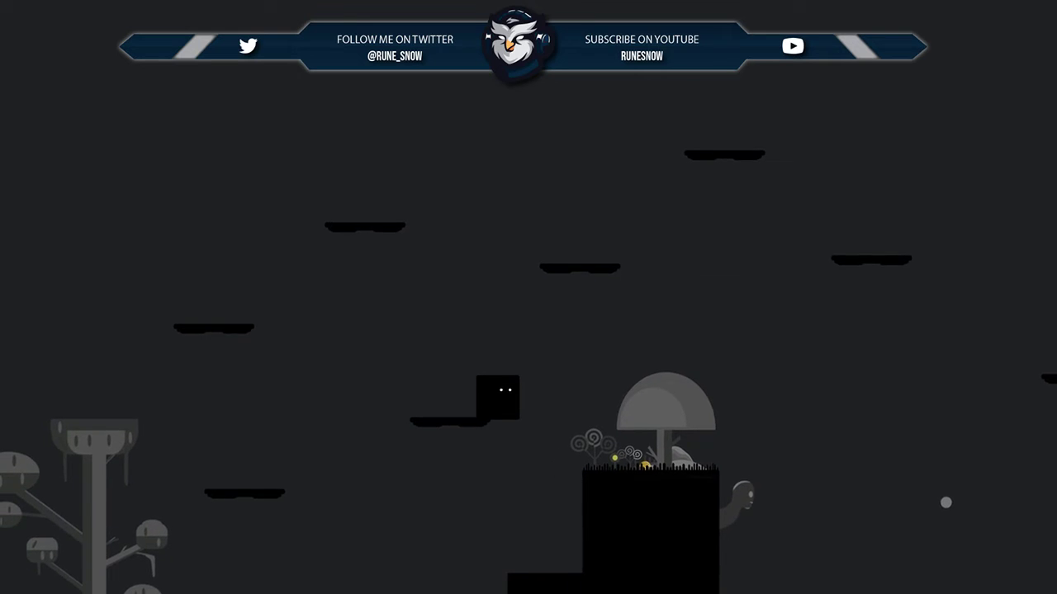
{"action": "key", "text": "space"}
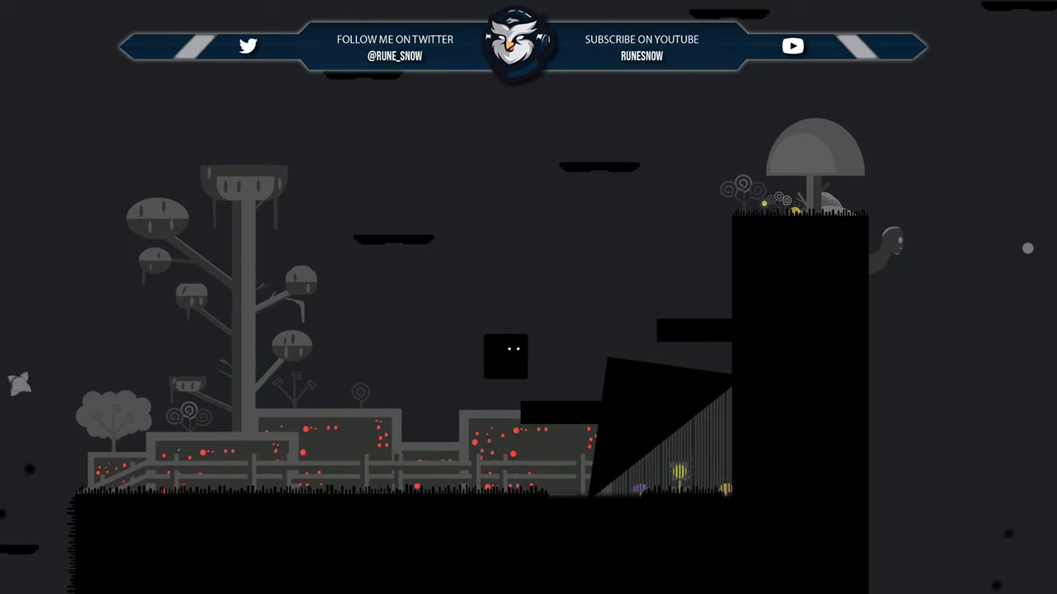
{"action": "key", "text": "space"}
{"action": "key", "text": "space"}
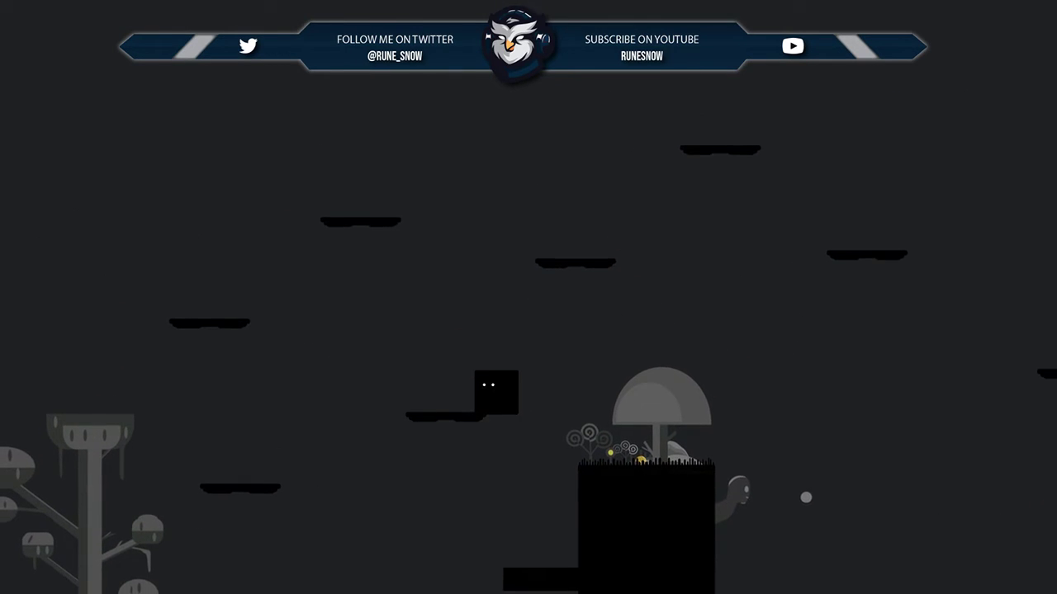
{"action": "key", "text": "space"}
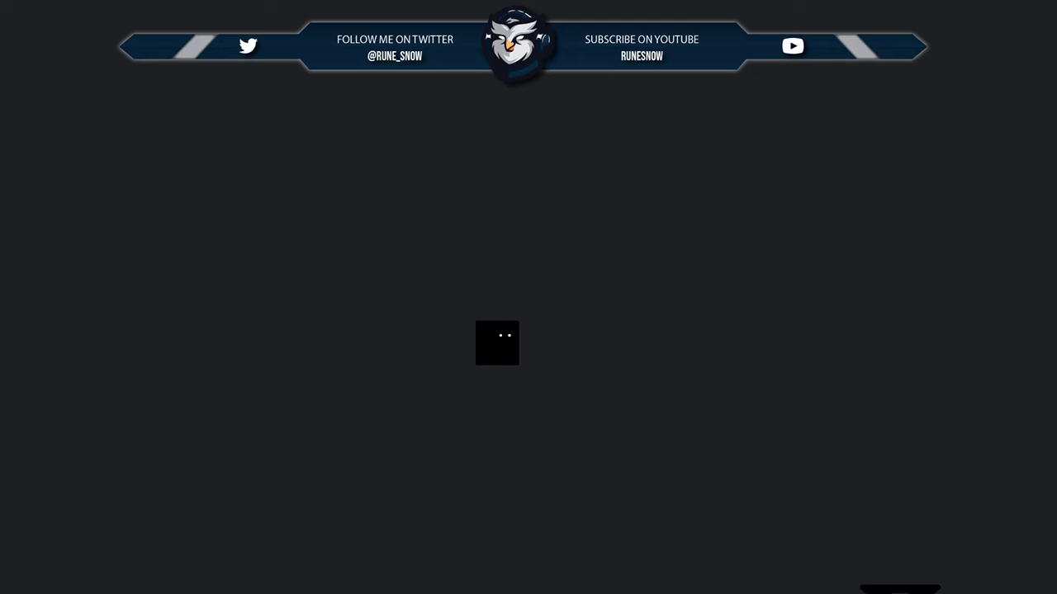